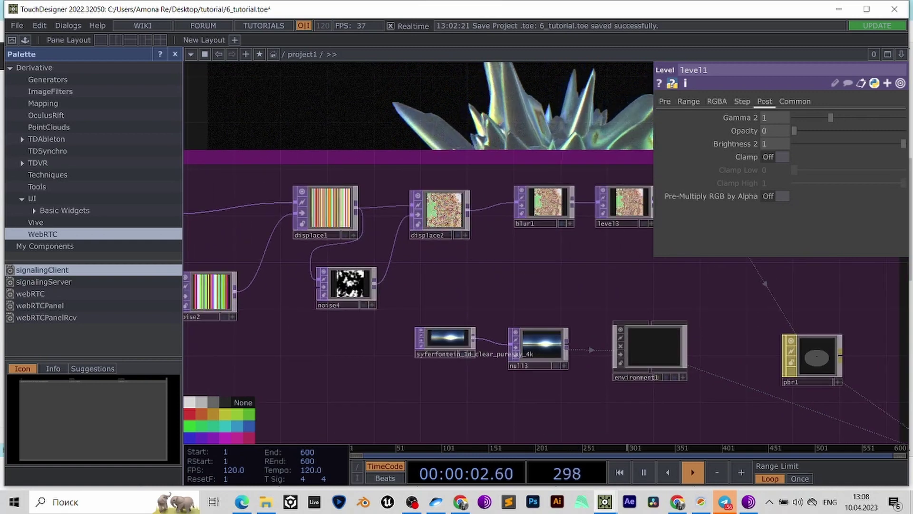
- Examine the finished network from the texture operators and environment light back to the sphere and torus geometry sources
scroll(386, 120, "down", 5)
left_click_drag(375, 440, 397, 242)
scroll(397, 241, "up", 6)
left_click_drag(635, 280, 414, 299)
scroll(415, 298, "down", 6)
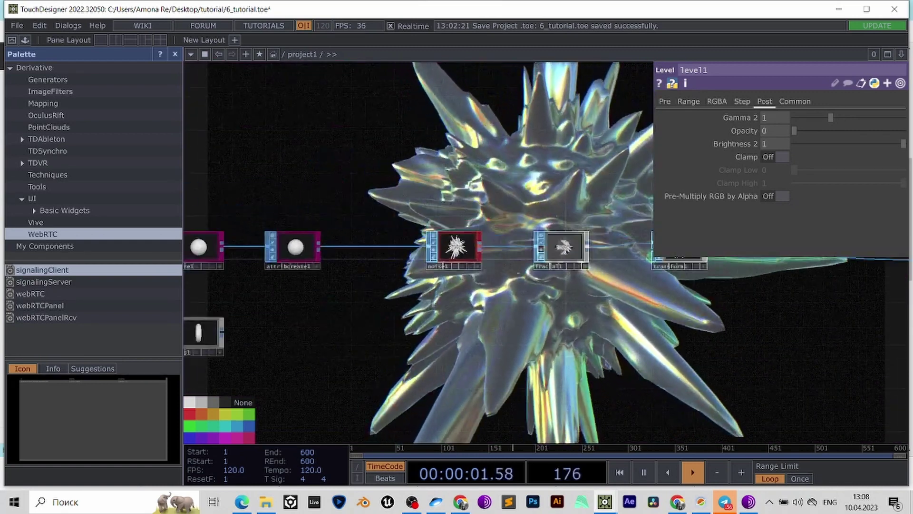
scroll(395, 323, "up", 3)
left_click_drag(285, 312, 325, 232)
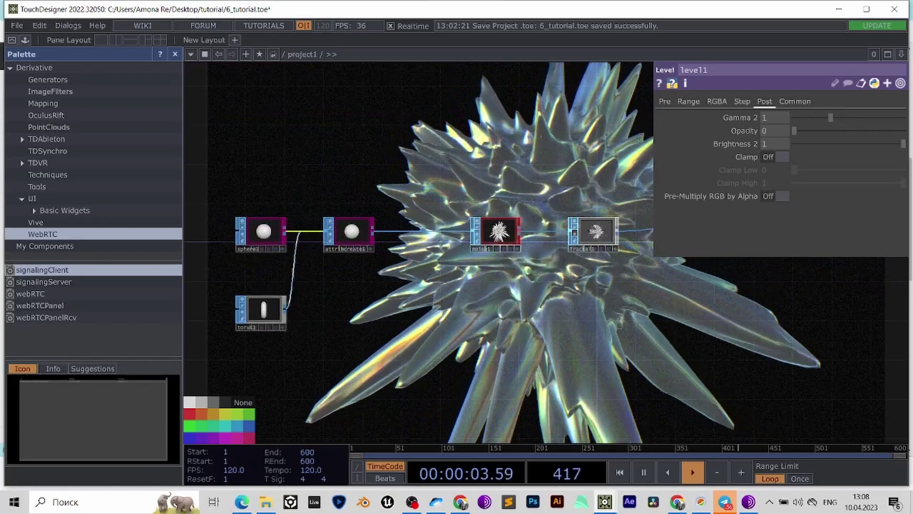
left_click_drag(423, 291, 529, 261)
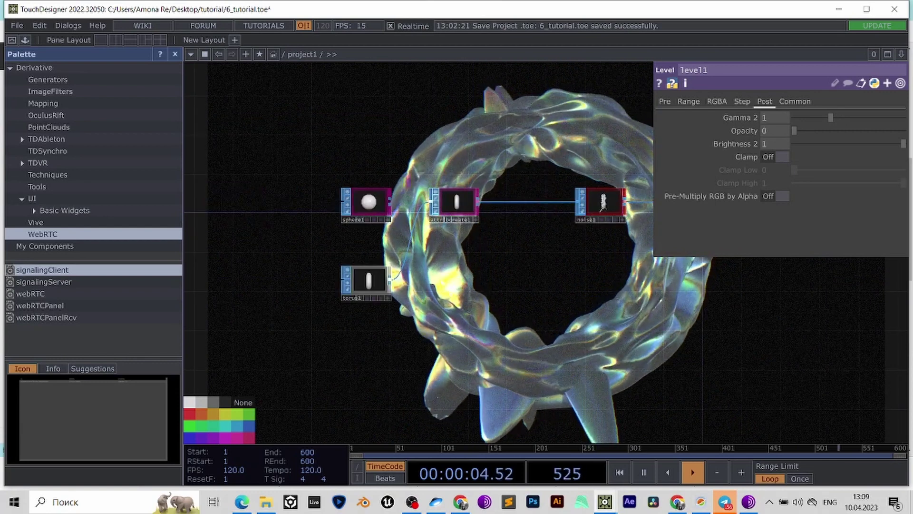
- Reconnect sphere1 to the Attribute Create operator as its input and delete torus1
left_click(369, 202)
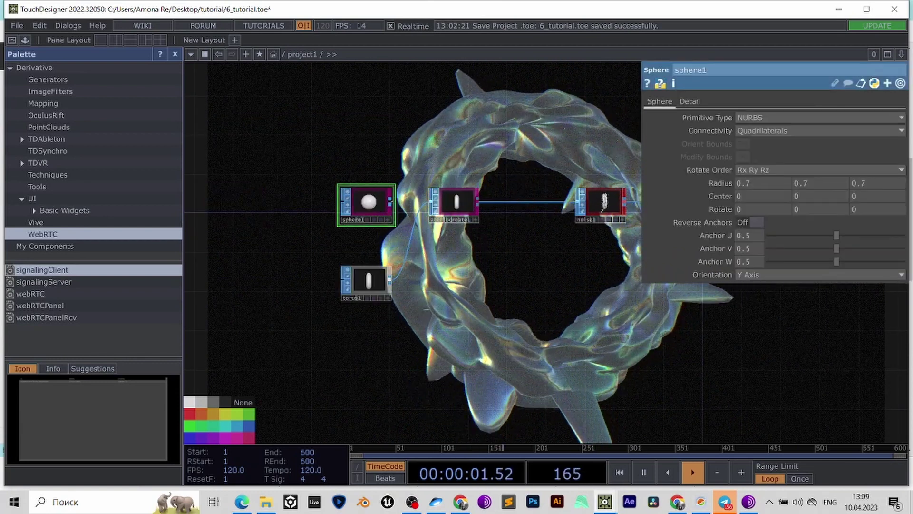
left_click_drag(390, 202, 431, 201)
left_click(367, 282)
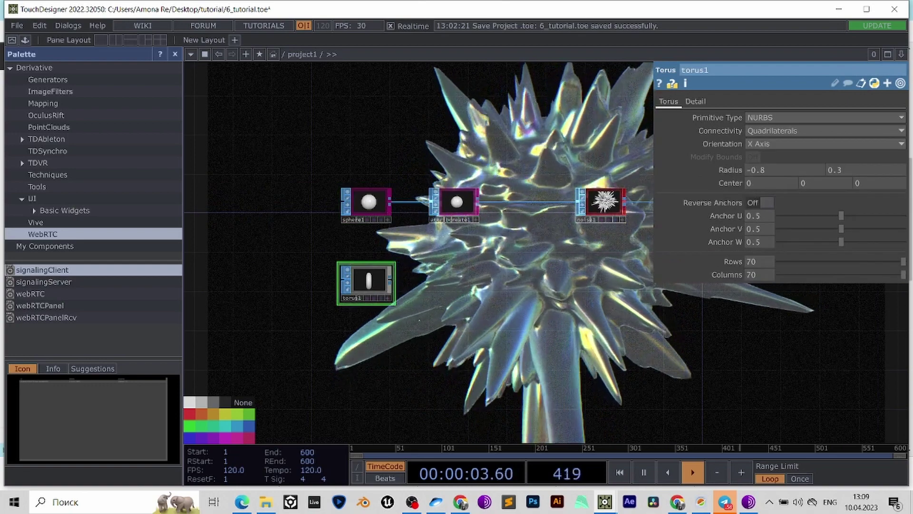
key("Delete")
- Look over the rest of the operator chain, following the render and post-processing operators through to the final output
left_click_drag(547, 290, 250, 285)
scroll(250, 324, "down", 8)
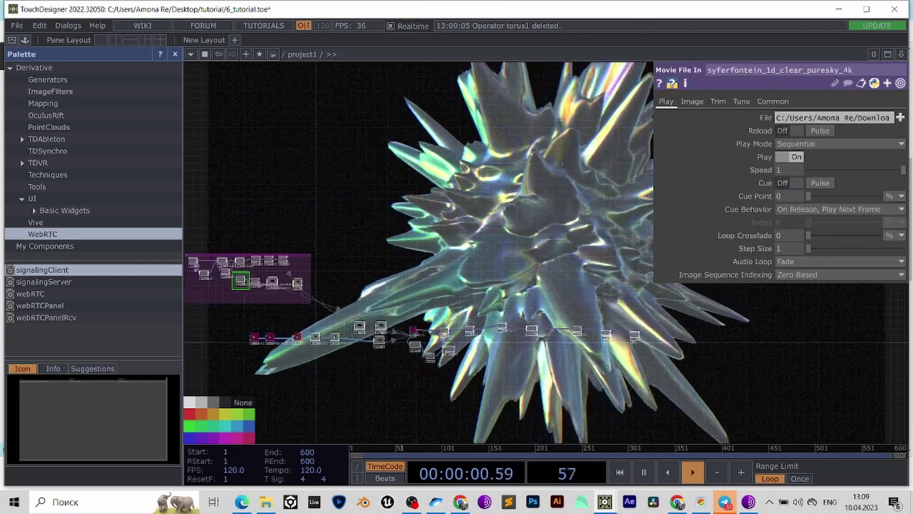
scroll(361, 328, "up", 7)
left_click_drag(591, 366, 230, 341)
scroll(229, 342, "up", 3)
scroll(230, 348, "down", 6)
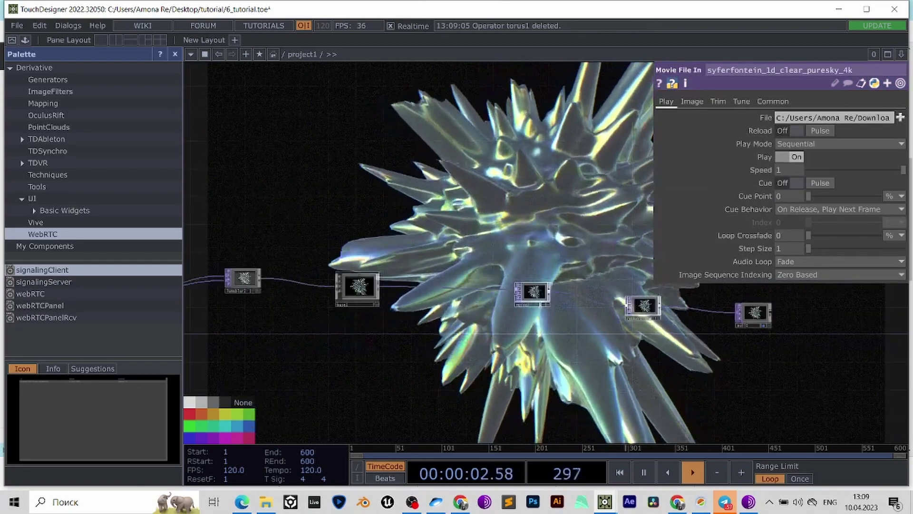
left_click_drag(523, 348, 307, 345)
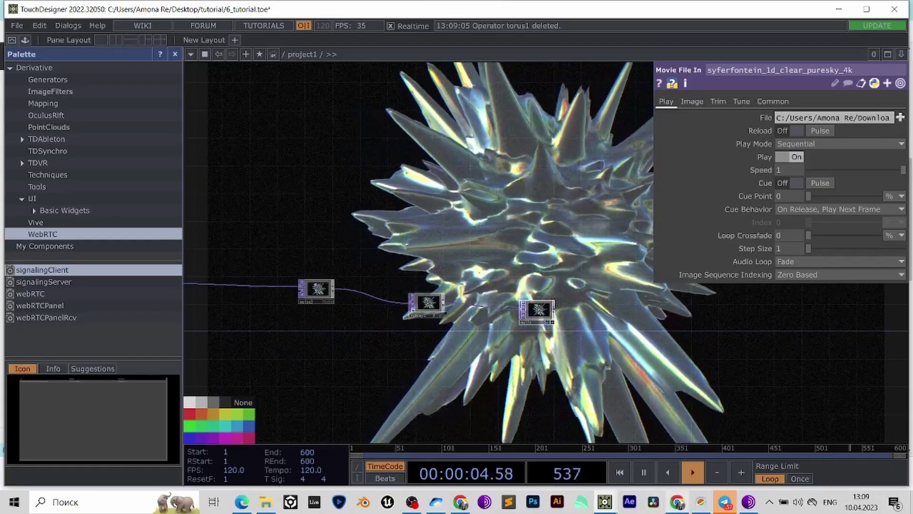
- Switch to the Chrome browser and view the open YouTube channel and Instagram profile
key("alt+Tab")
left_click(545, 10)
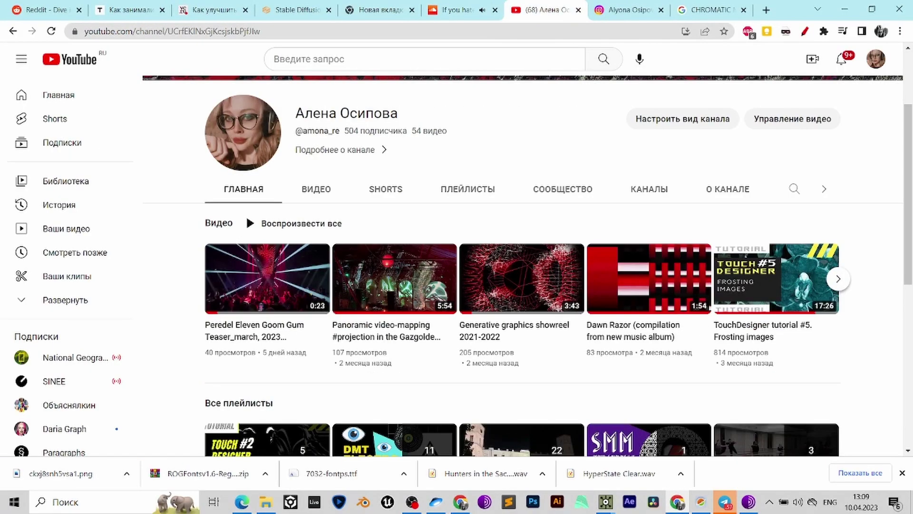
key("ctrl+Tab")
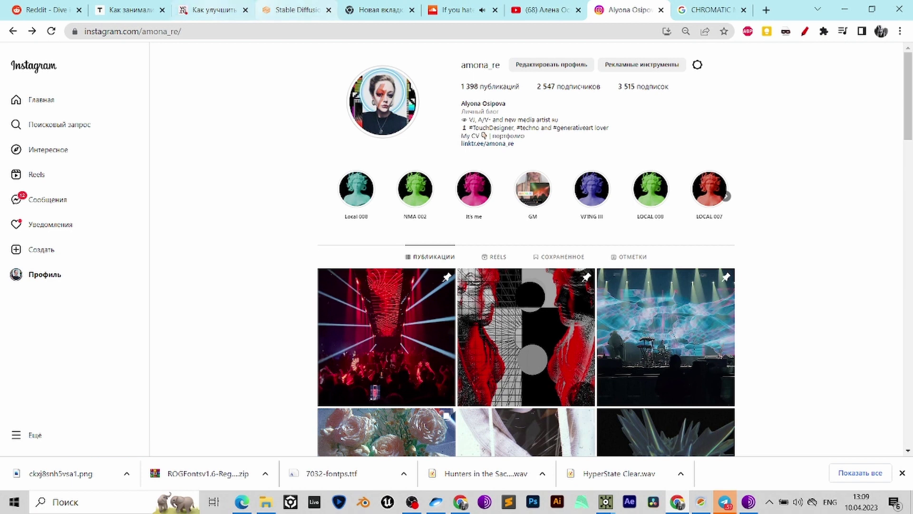
- Browse the Google image results for CHROMATIC METAL TEXTURE as visual references for the material
key("ctrl+Tab")
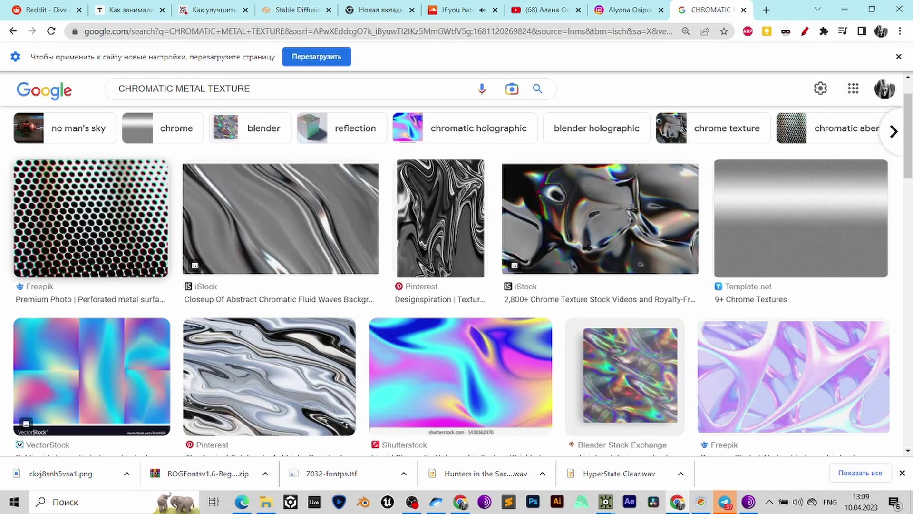
scroll(599, 238, "down", 3)
scroll(457, 281, "down", 1)
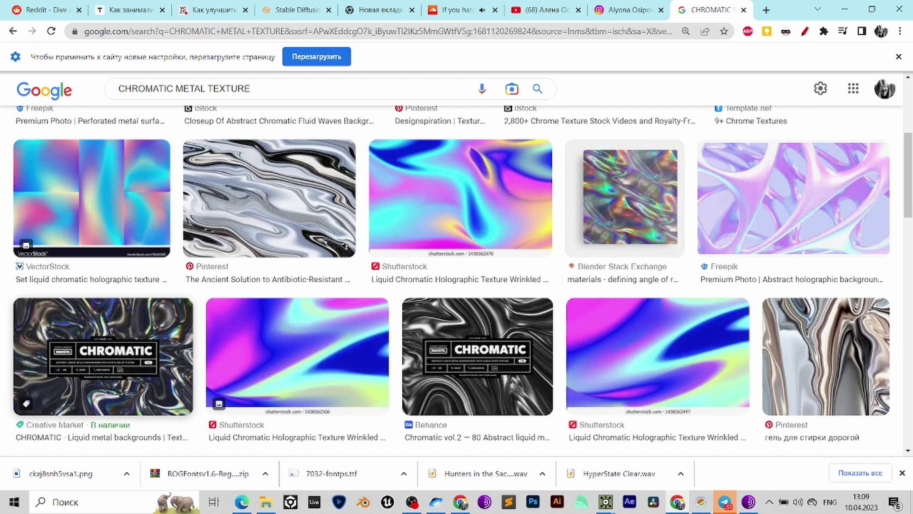
scroll(456, 280, "down", 1)
scroll(295, 219, "down", 4)
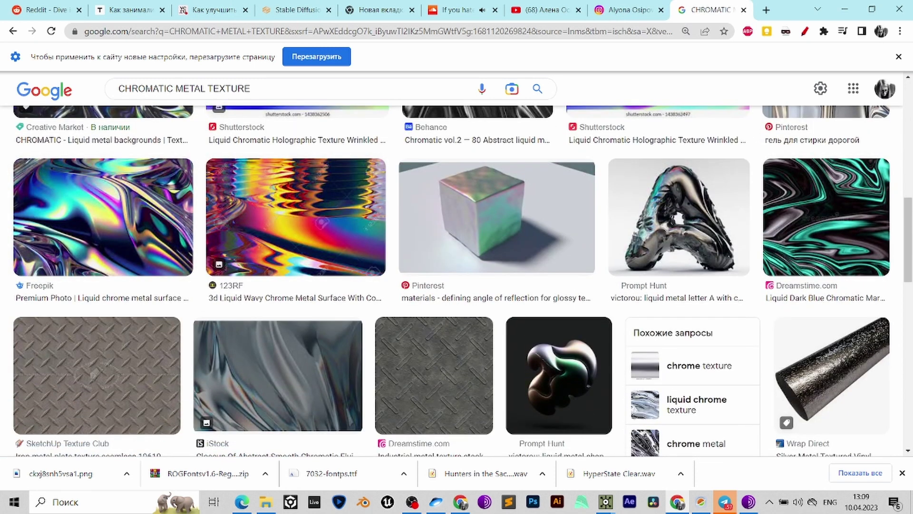
scroll(433, 380, "down", 4)
scroll(452, 375, "down", 4)
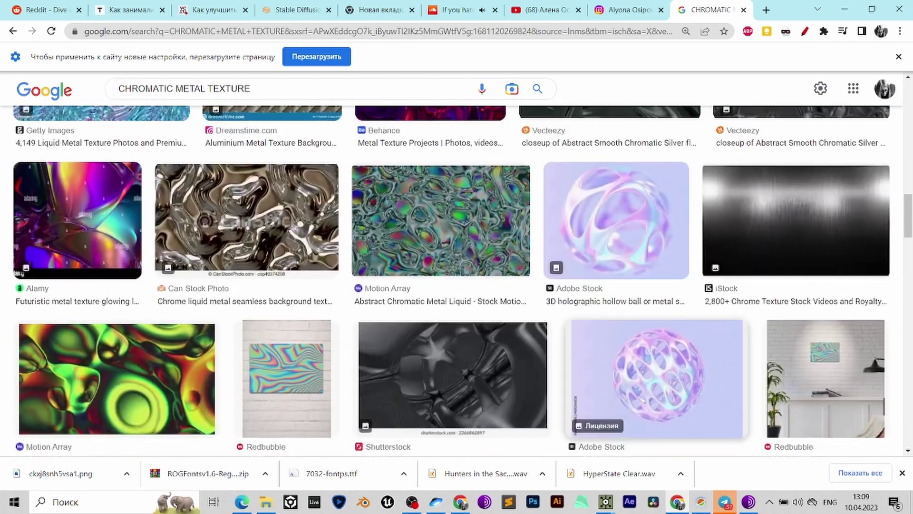
scroll(524, 309, "down", 10)
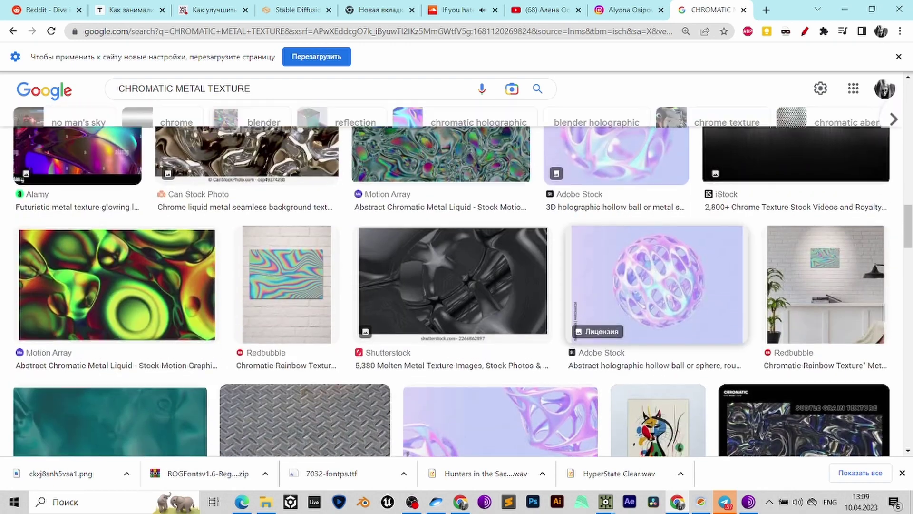
scroll(599, 276, "up", 7)
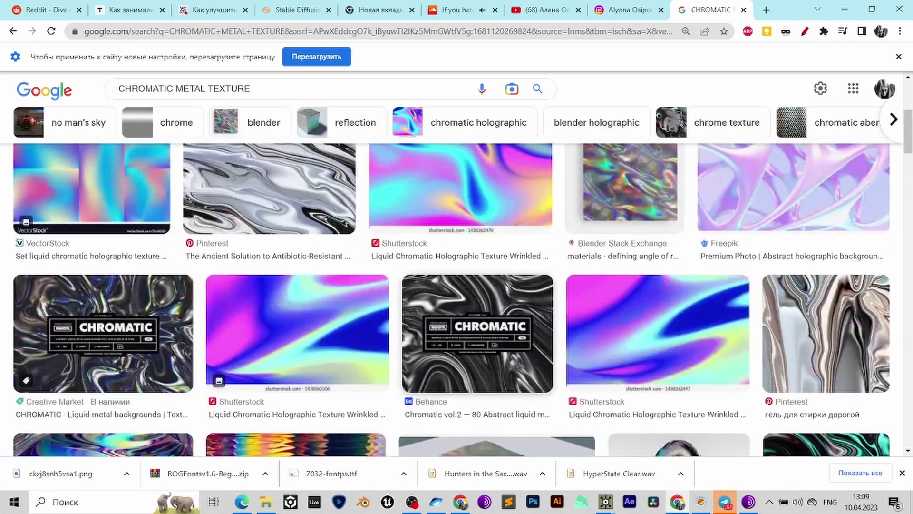
scroll(600, 276, "down", 5)
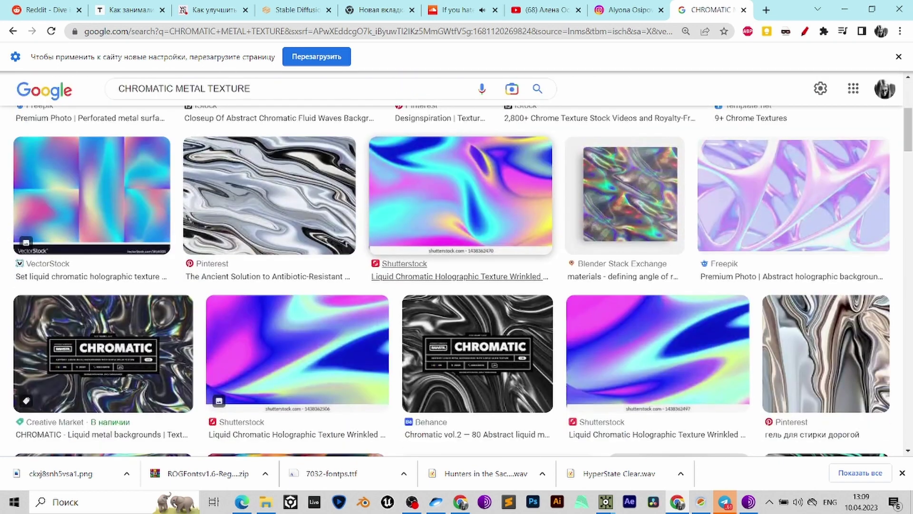
scroll(452, 280, "down", 1)
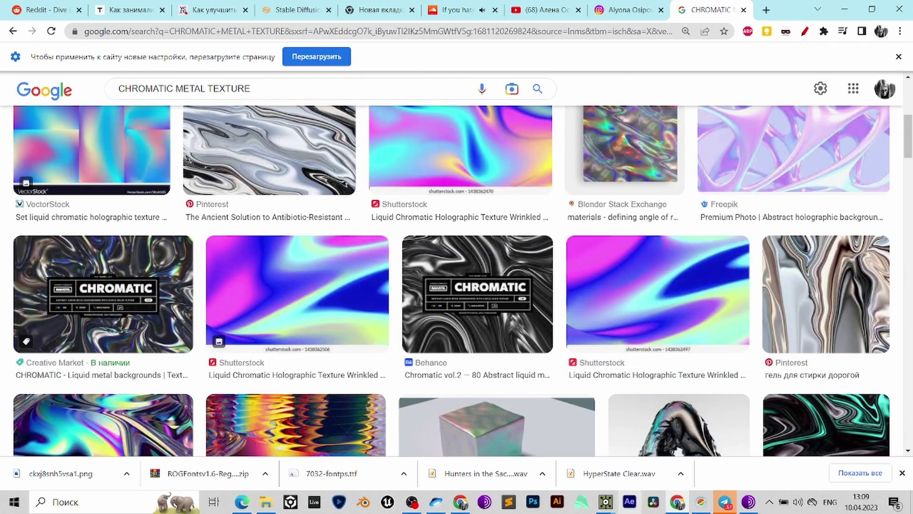
- Switch back to the finished project in TouchDesigner and view the end of its operator chain
mouse_move(605, 502)
left_click(670, 452)
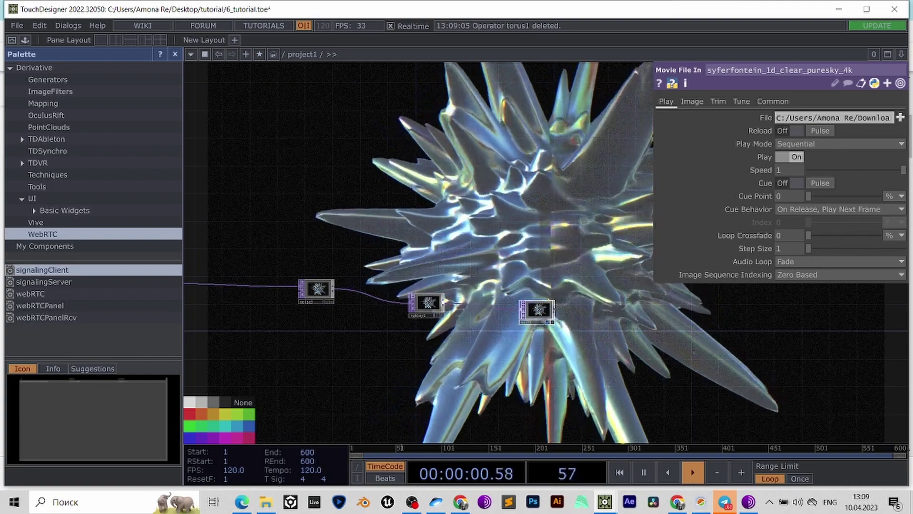
left_click_drag(314, 352, 606, 314)
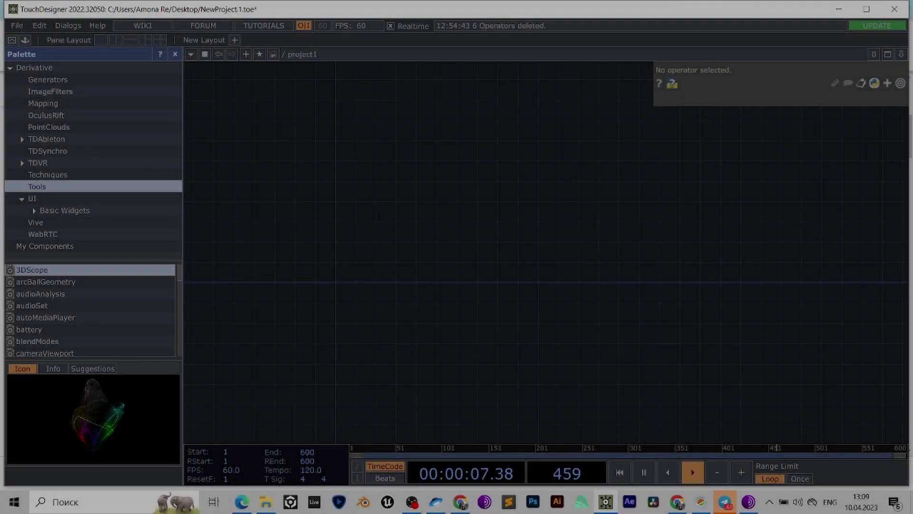
- Add a Sphere SOP to the empty network of the new project
right_click(414, 98)
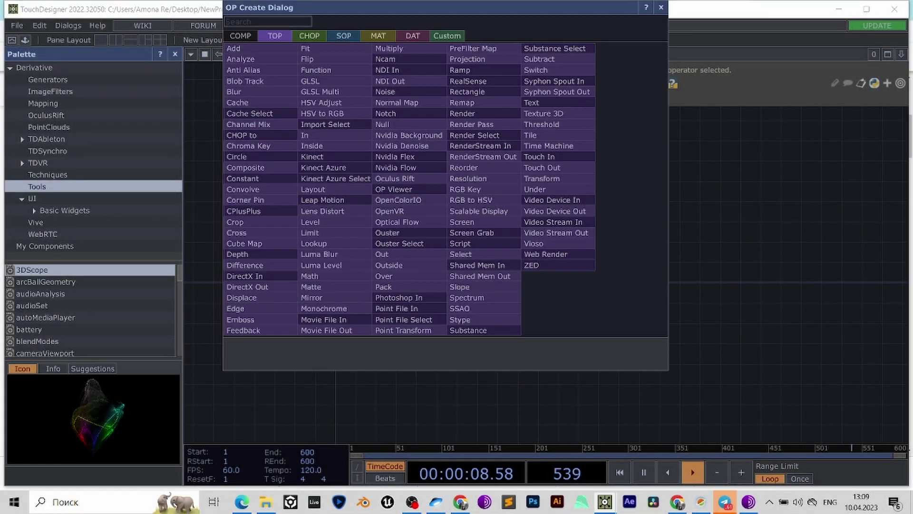
left_click(438, 103)
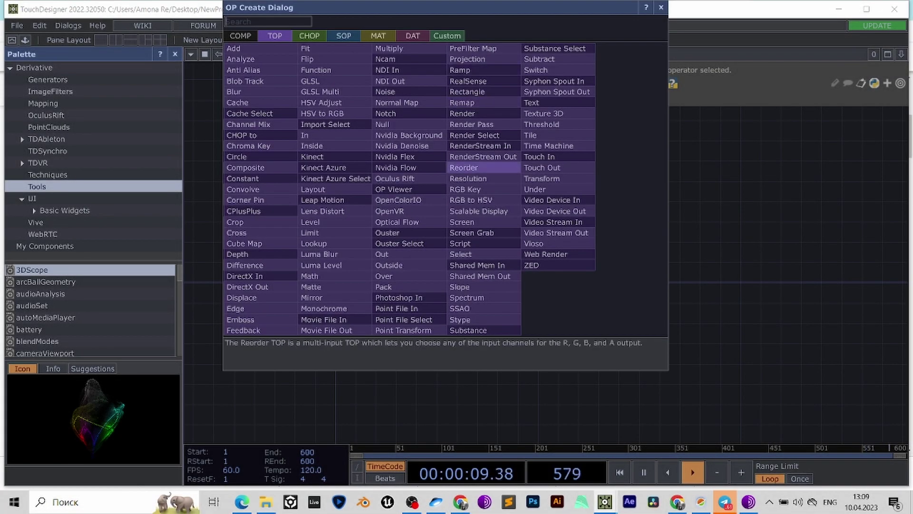
type("s")
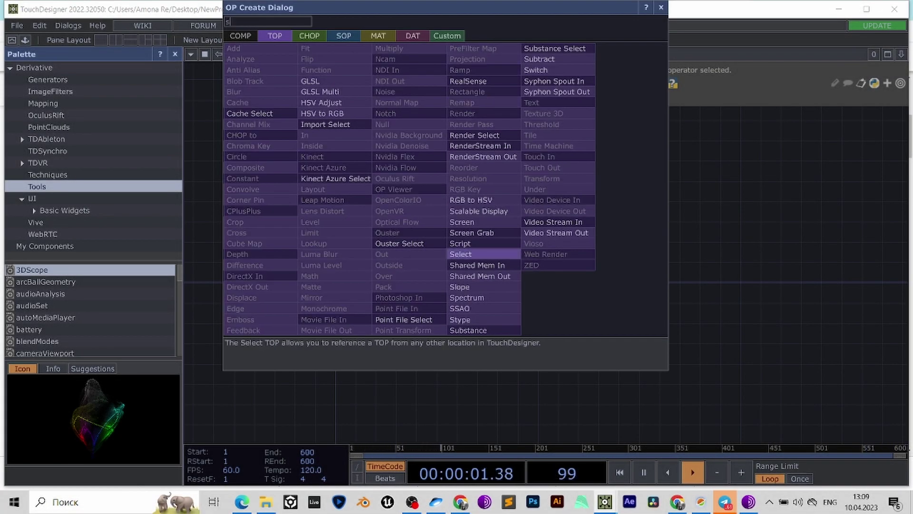
type("p")
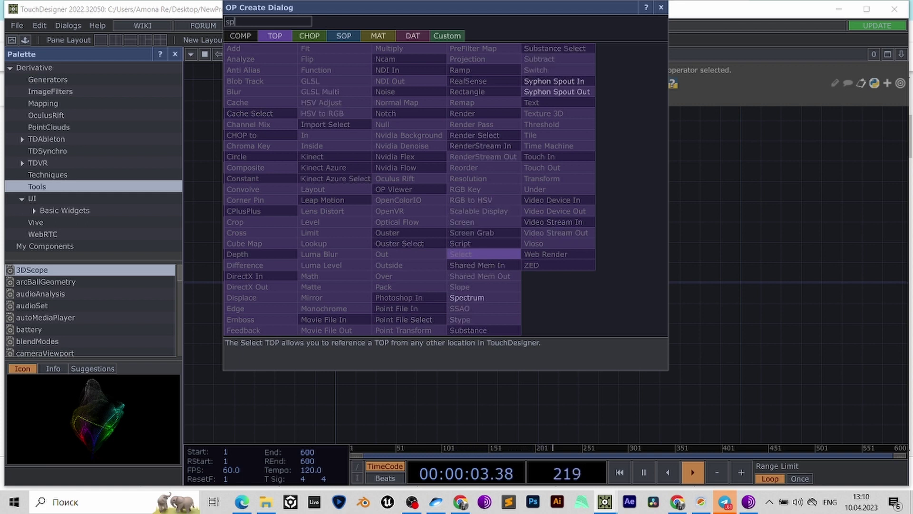
left_click(343, 36)
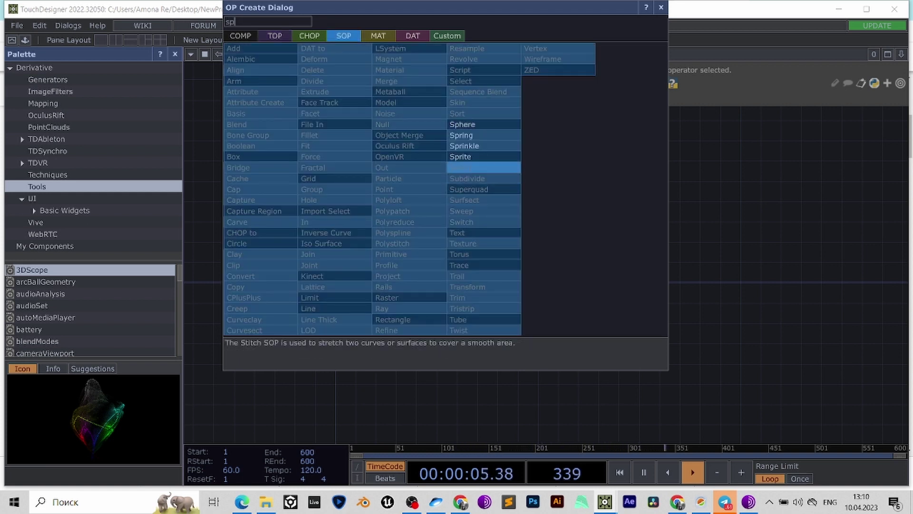
left_click(463, 124)
left_click(438, 258)
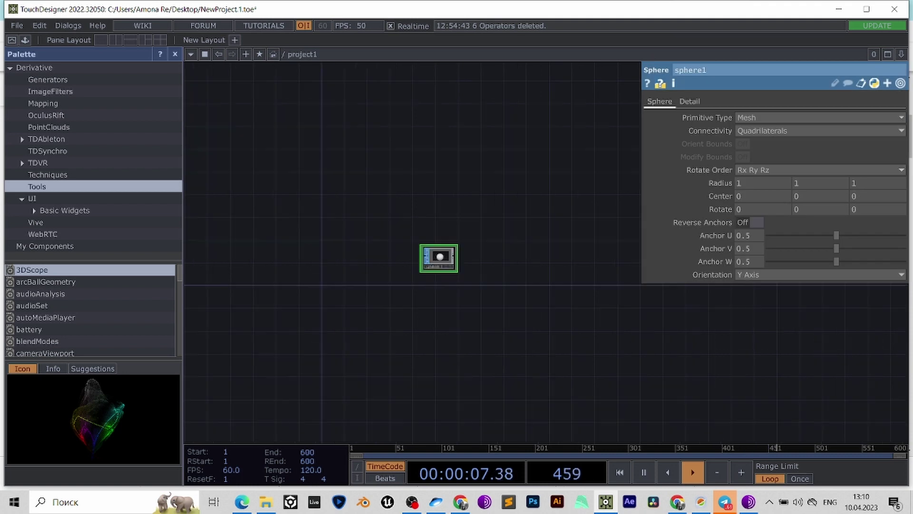
- Set the sphere's radius to 0.7 on all three axes and its primitive type to NURBS
scroll(440, 257, "up", 3)
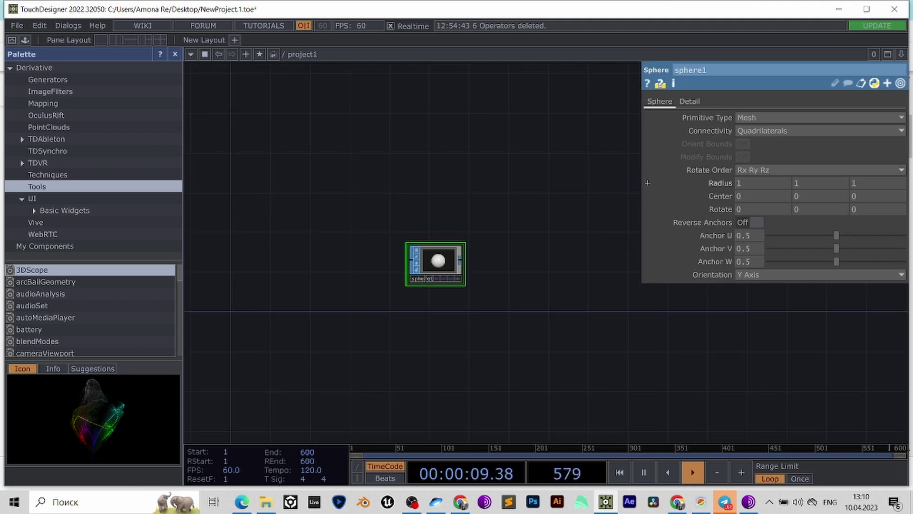
middle_click_drag(695, 183, 691, 160)
scroll(675, 409, "up", 2)
left_click_drag(675, 409, 681, 432)
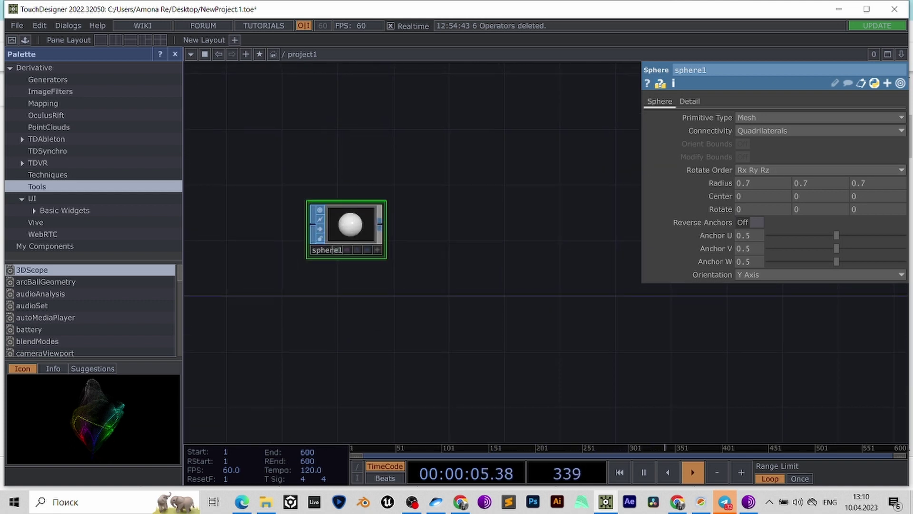
left_click(757, 118)
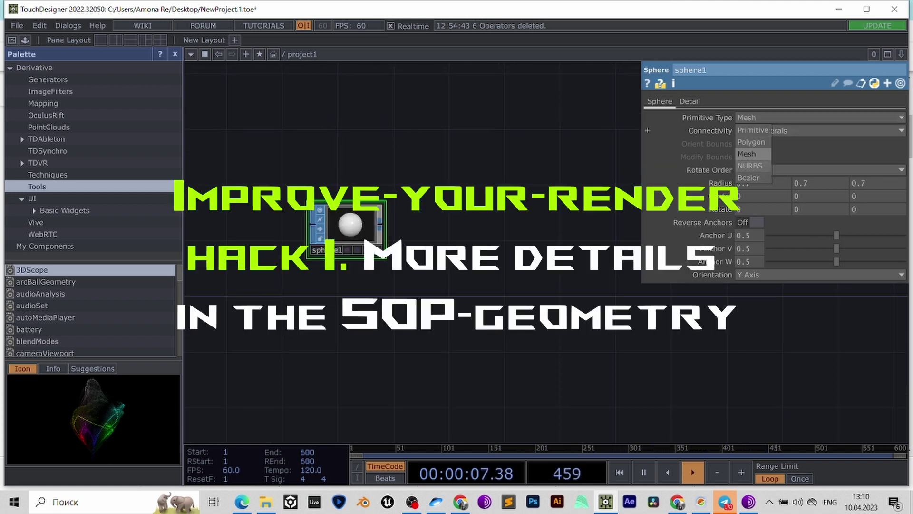
left_click(754, 166)
- Set the sphere's rows and columns to 80 each in its detail settings
left_click(690, 102)
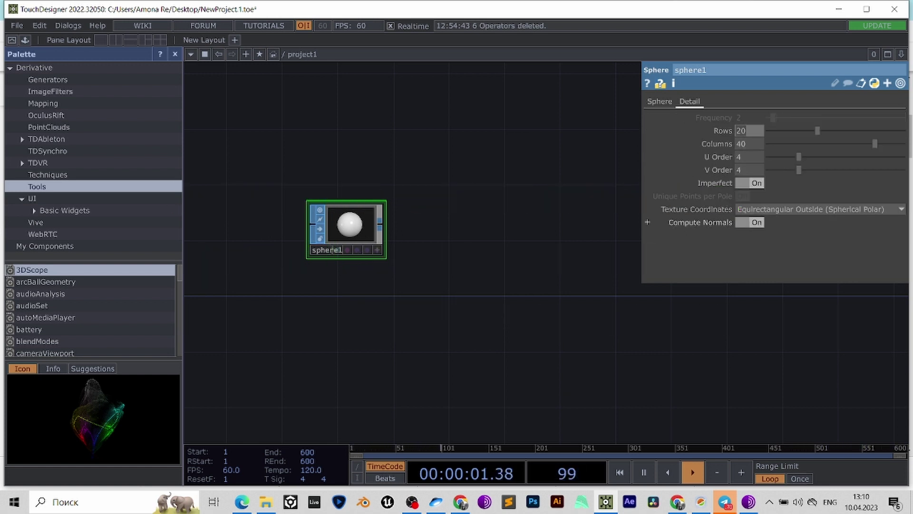
left_click(750, 144)
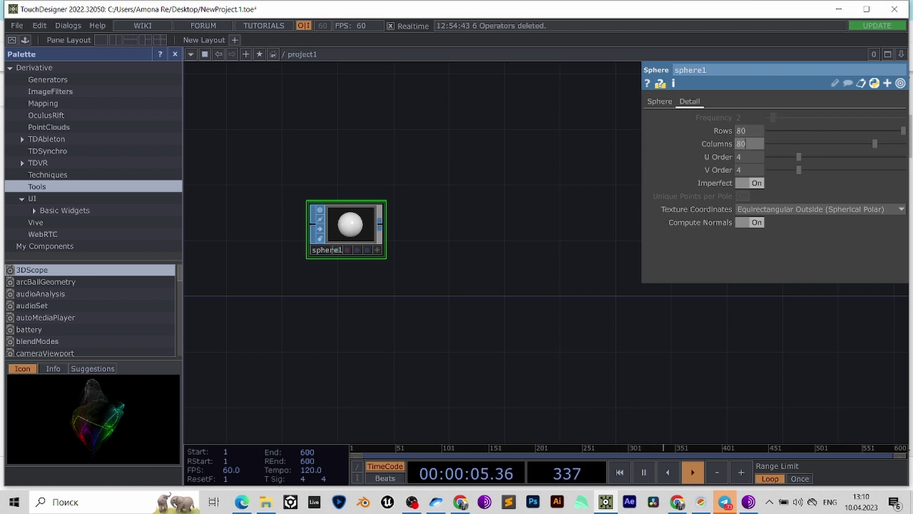
key("Return")
- Display the sphere in its viewer as a wireframe and lower its rows to 9 and columns to 3
scroll(331, 247, "up", 5)
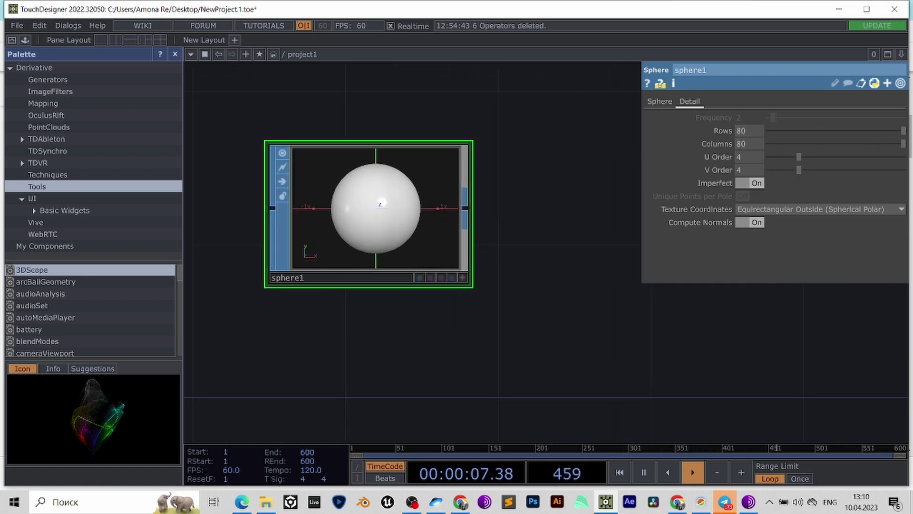
key("w")
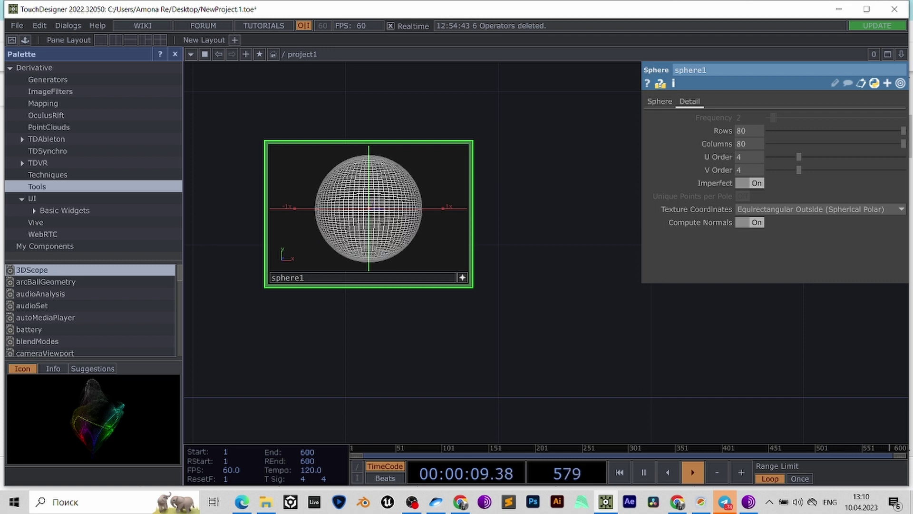
scroll(413, 222, "up", 5)
scroll(352, 213, "down", 3)
scroll(352, 213, "down", 2)
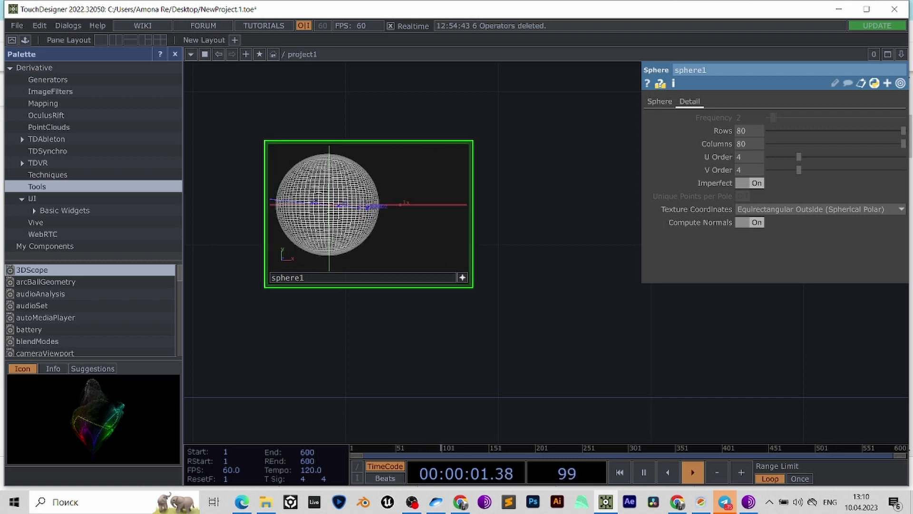
left_click_drag(903, 131, 769, 146)
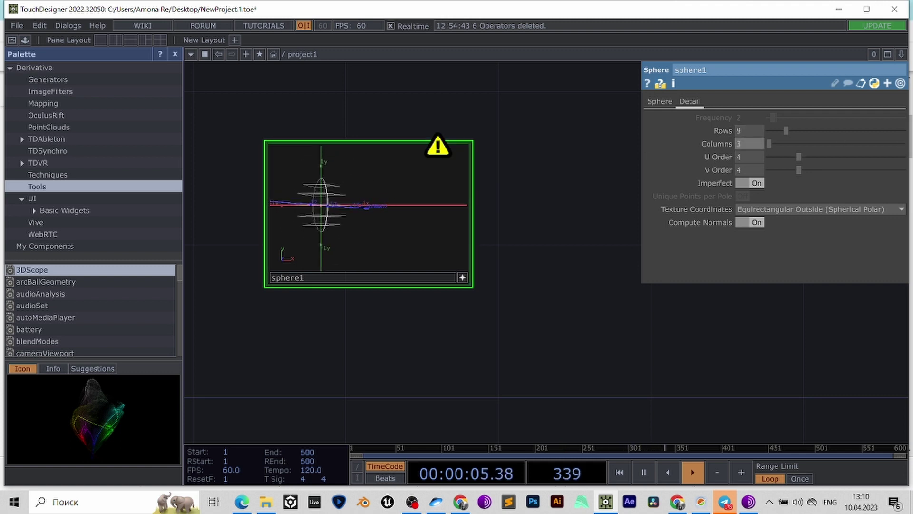
- Switch the sphere's primitive type to Polygon and raise its frequency to 30
scroll(229, 229, "up", 5)
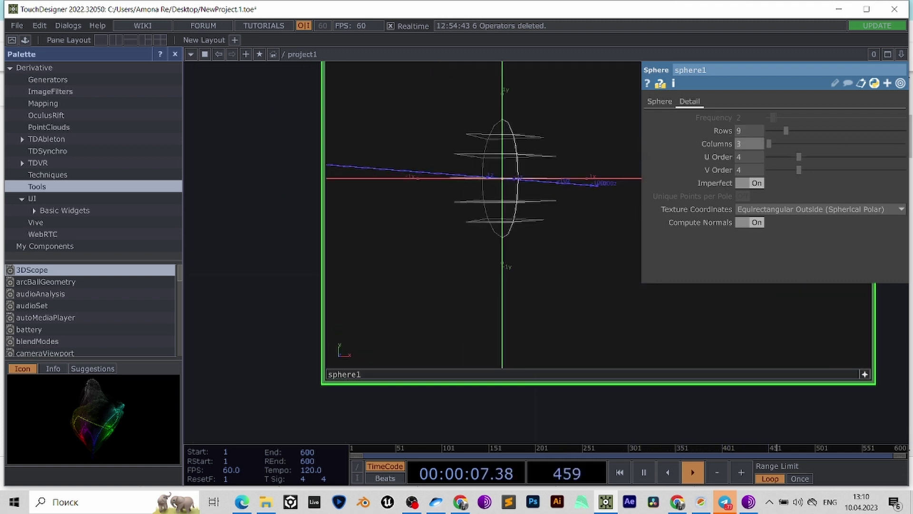
left_click(660, 101)
left_click(804, 131)
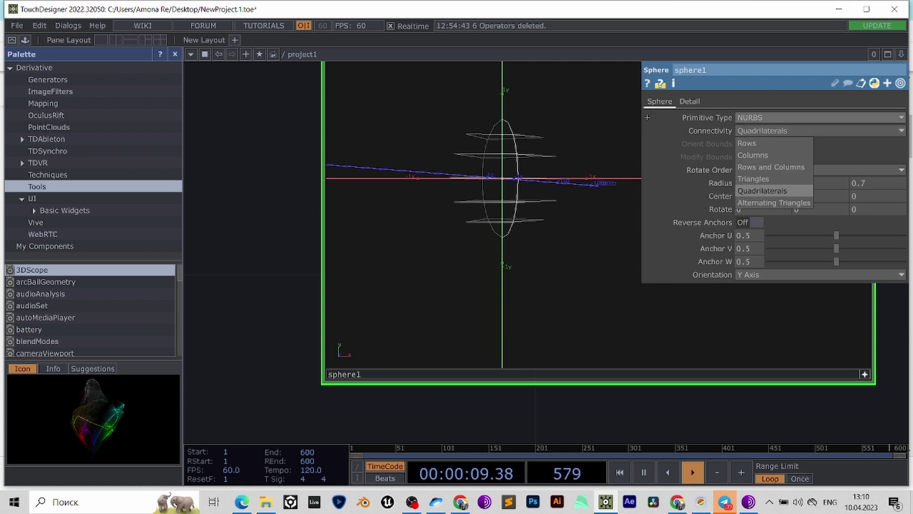
left_click(804, 117)
left_click(803, 118)
left_click(752, 142)
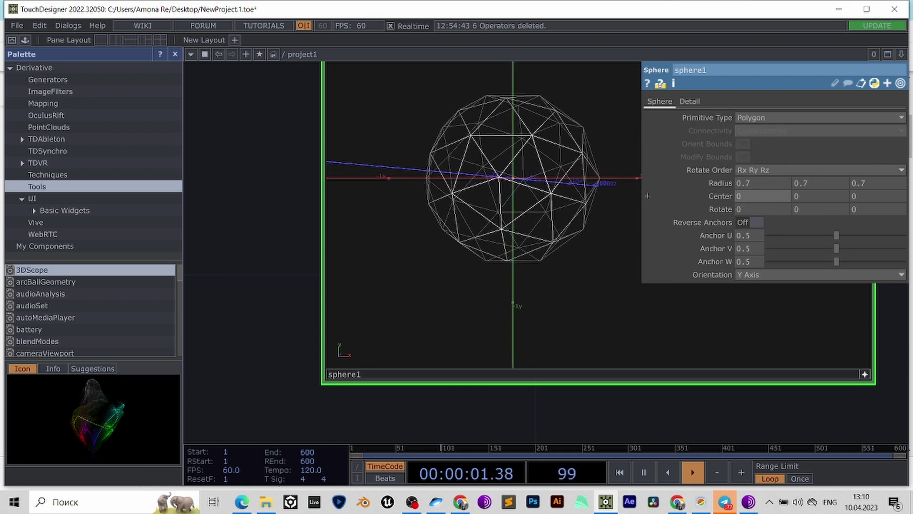
left_click(689, 101)
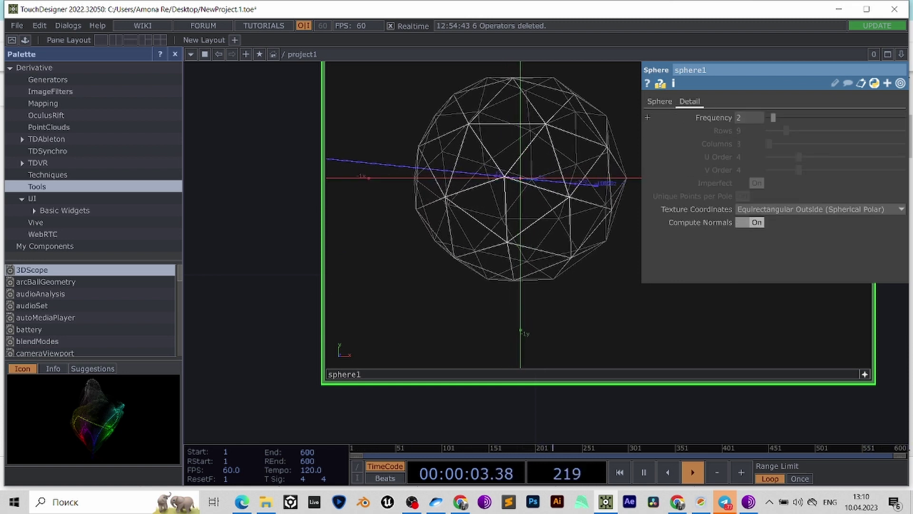
left_click_drag(774, 118, 903, 118)
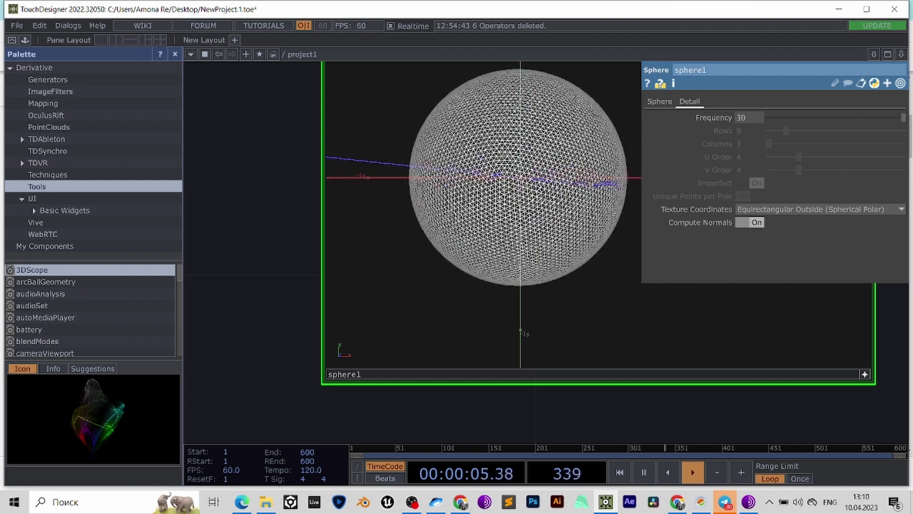
- Set the sphere's primitive type back to NURBS and its rows and columns to 80 each
left_click(660, 102)
left_click(771, 118)
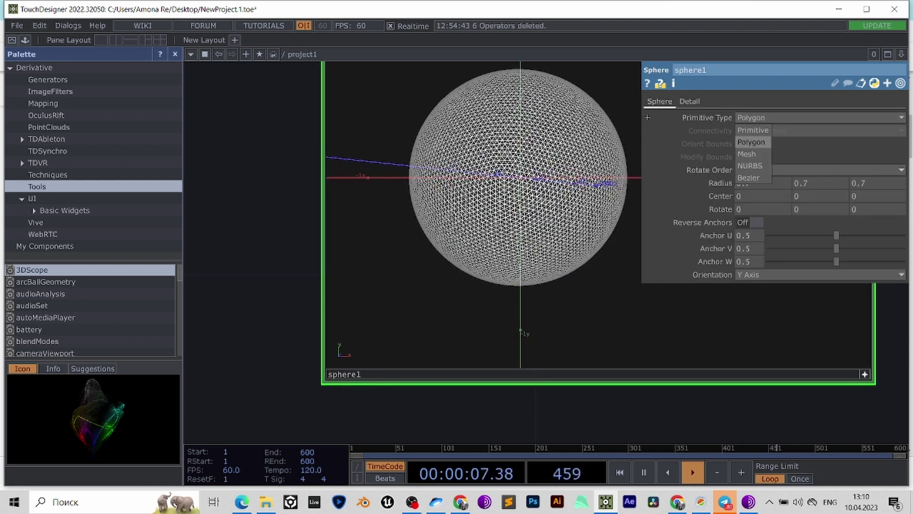
left_click(750, 165)
left_click(690, 101)
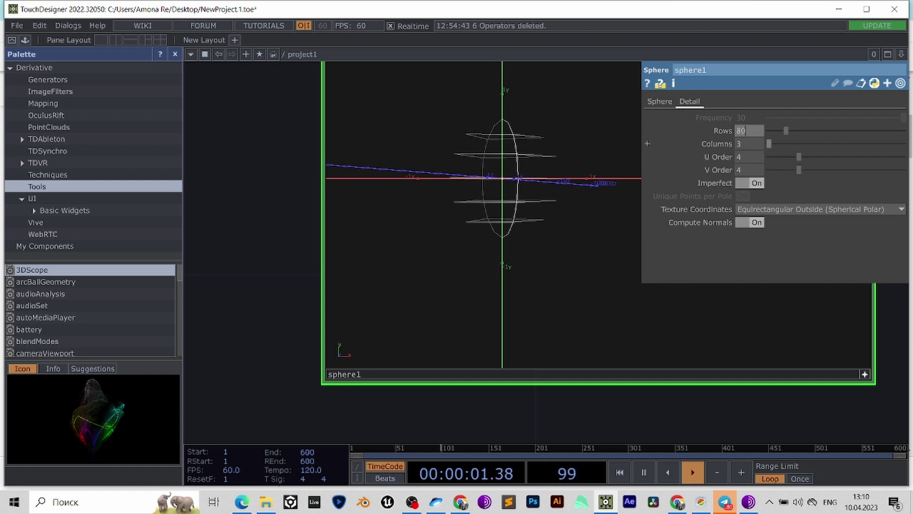
type("80")
key("Tab")
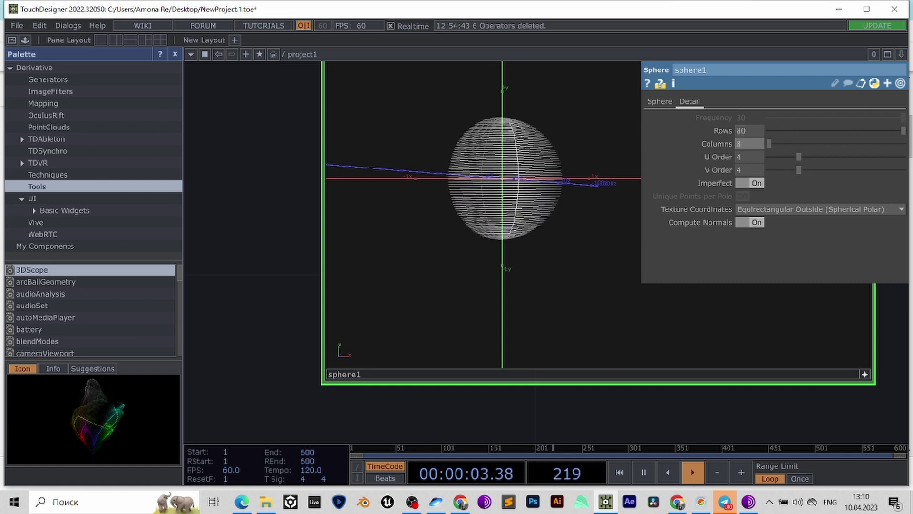
key("Return")
- Turn off the wireframe display of the sphere and deactivate its viewer
scroll(190, 204, "down", 5)
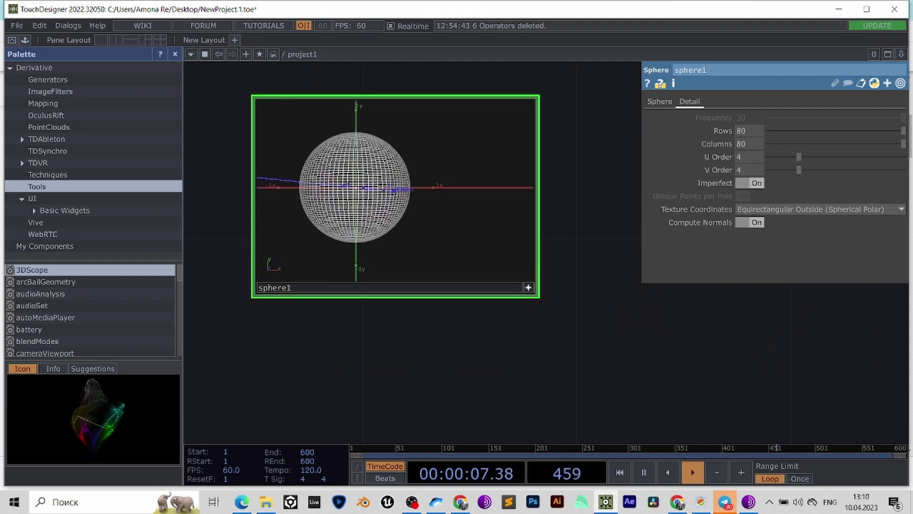
key("w")
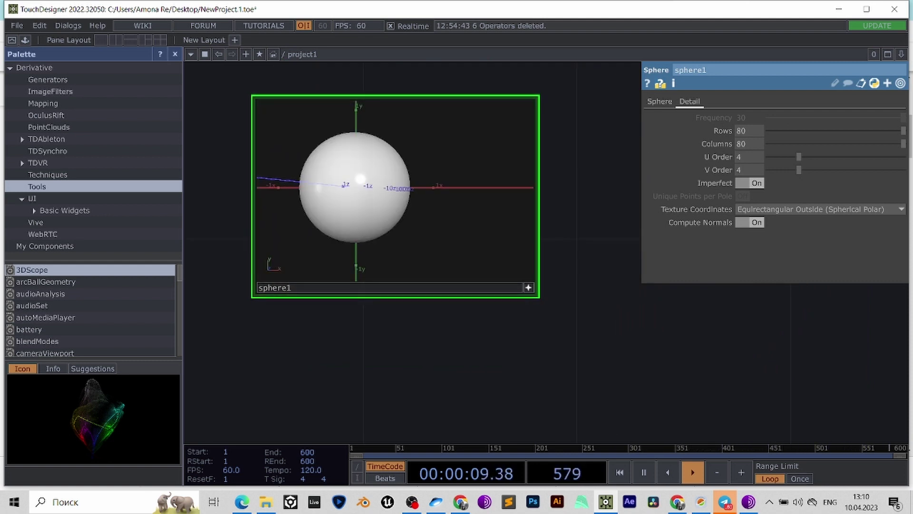
left_click(529, 287)
- Add an Attribute Create SOP connected after the sphere
scroll(505, 377, "down", 3)
left_click_drag(598, 355, 348, 340)
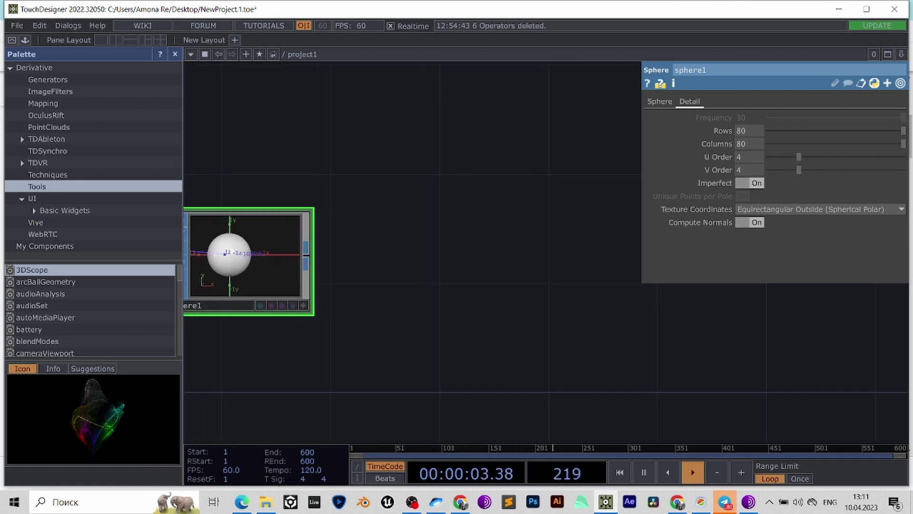
key("Tab")
type("a")
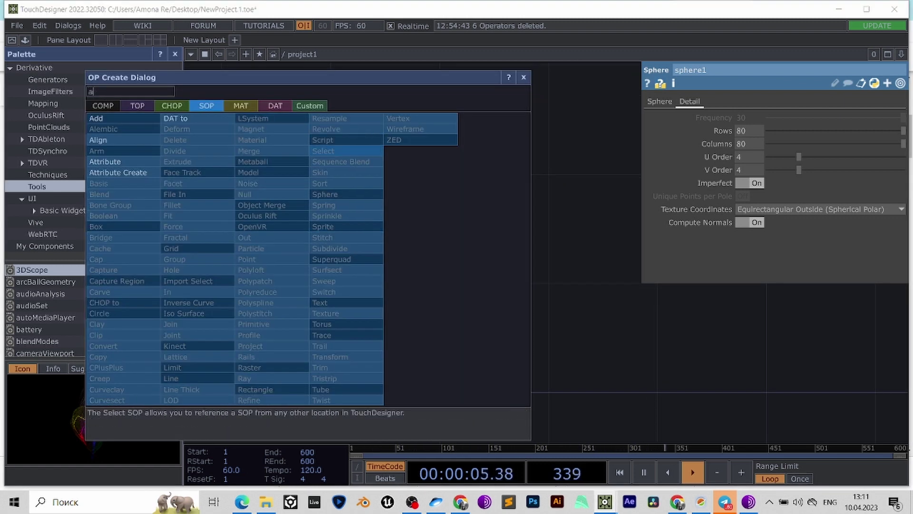
left_click(121, 173)
left_click(509, 264)
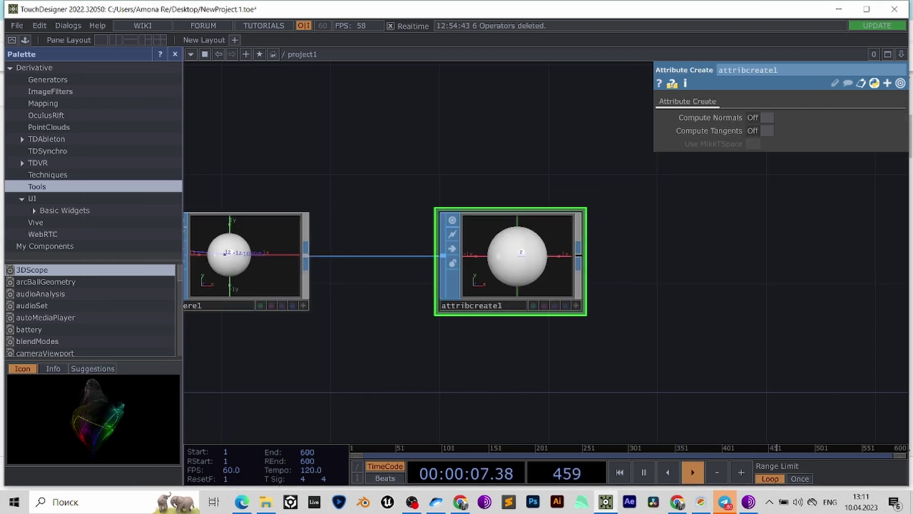
- Enable computing of normals and tangents in the Attribute Create operator
scroll(508, 264, "up", 3)
left_click(760, 117)
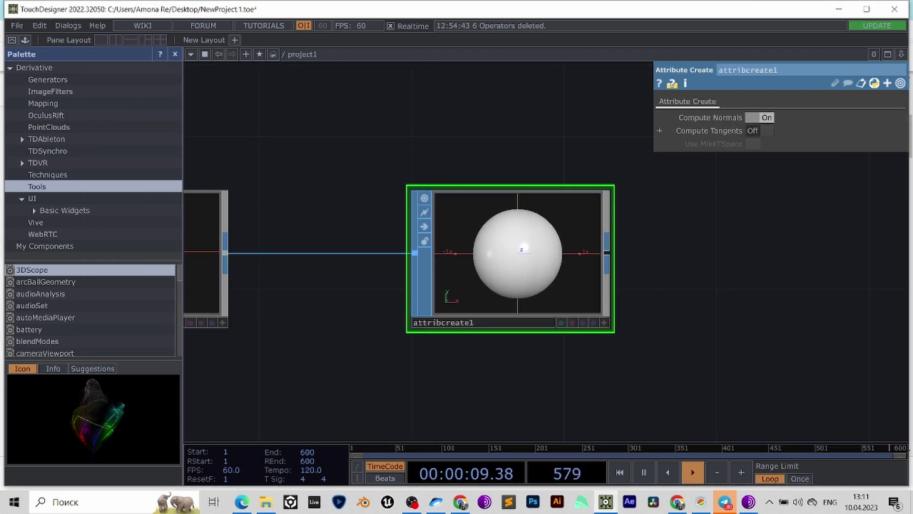
left_click(761, 131)
- Add a Noise SOP connected after the Attribute Create operator
scroll(415, 261, "down", 3)
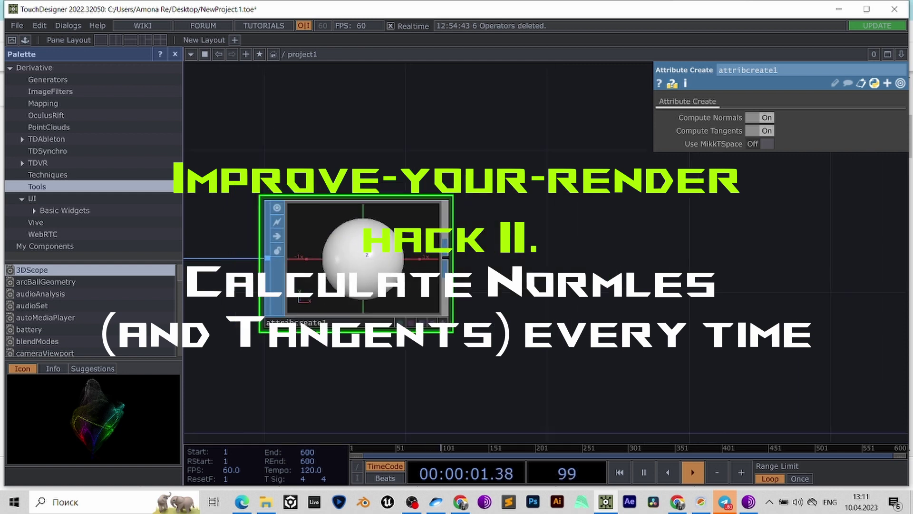
key("Tab")
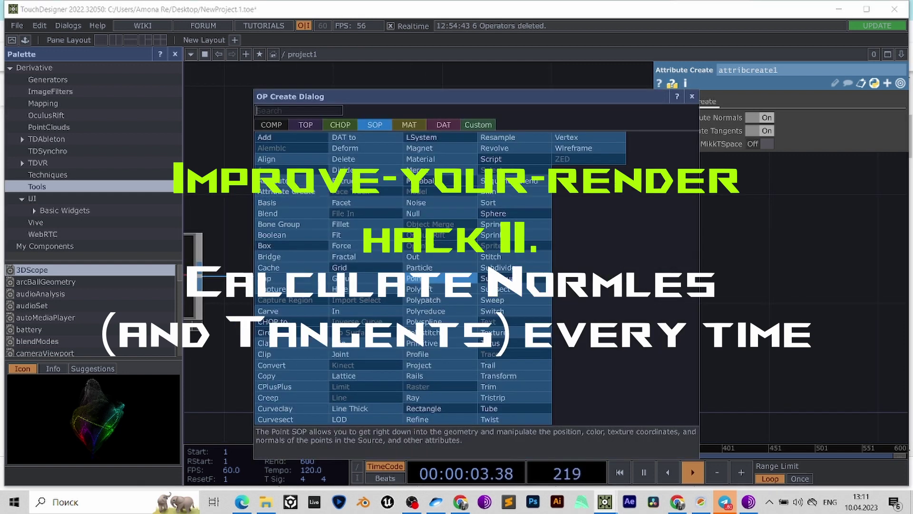
type("n")
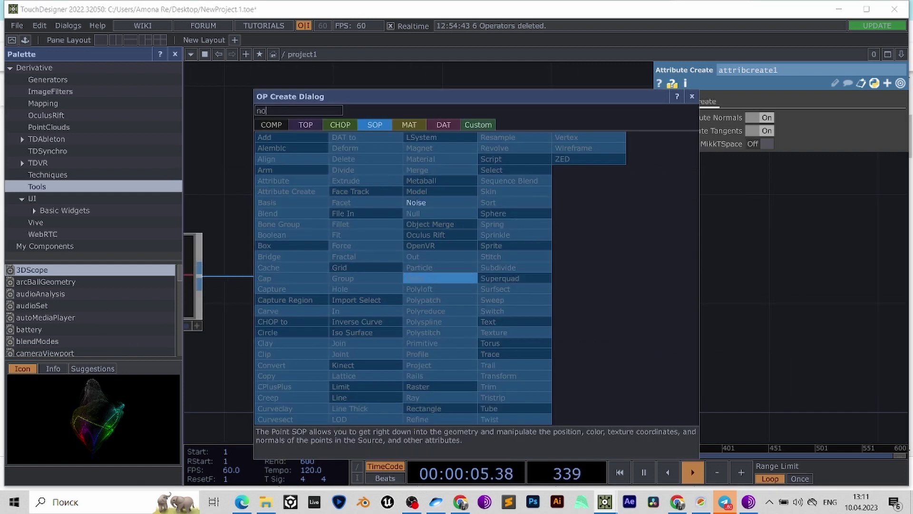
type("o")
key("Return")
left_click(590, 281)
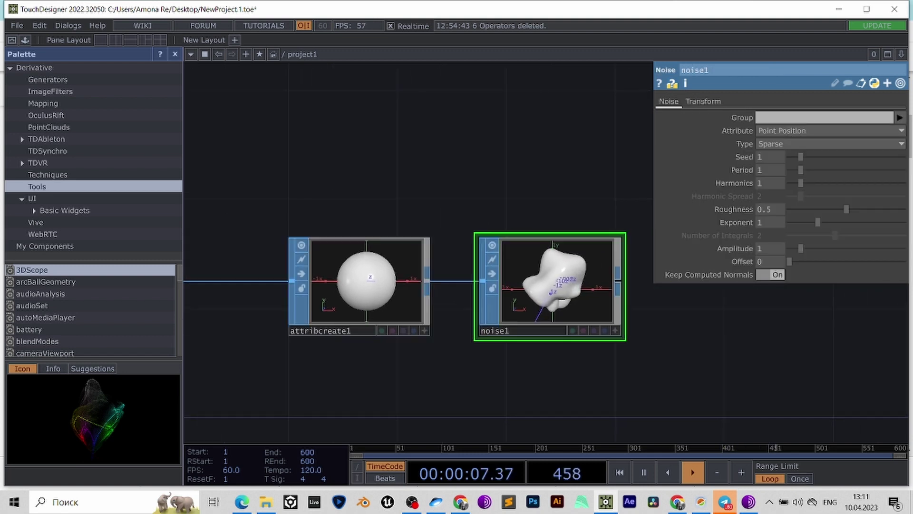
- Set the noise type to Alligator with a seed of 0.3 and a period of 0.2
left_click_drag(557, 375, 403, 353)
scroll(397, 270, "up", 3)
scroll(396, 269, "down", 3)
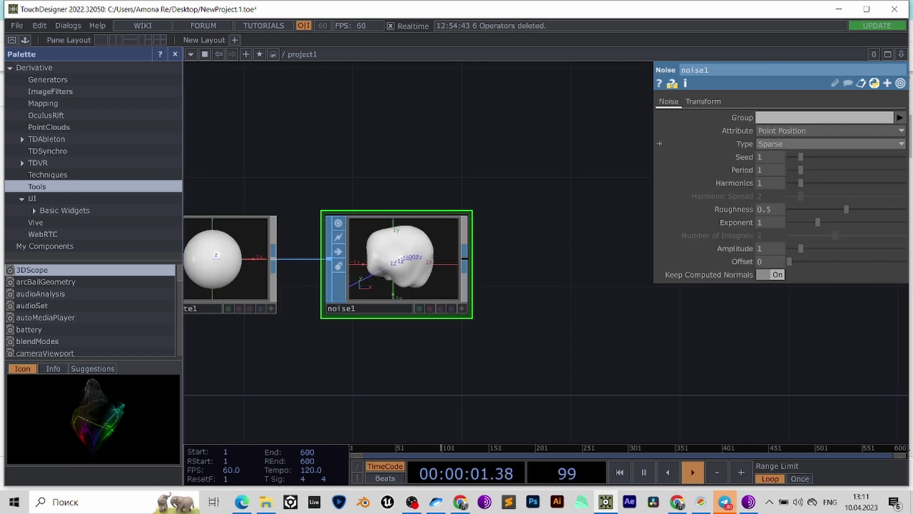
left_click(804, 144)
left_click(800, 216)
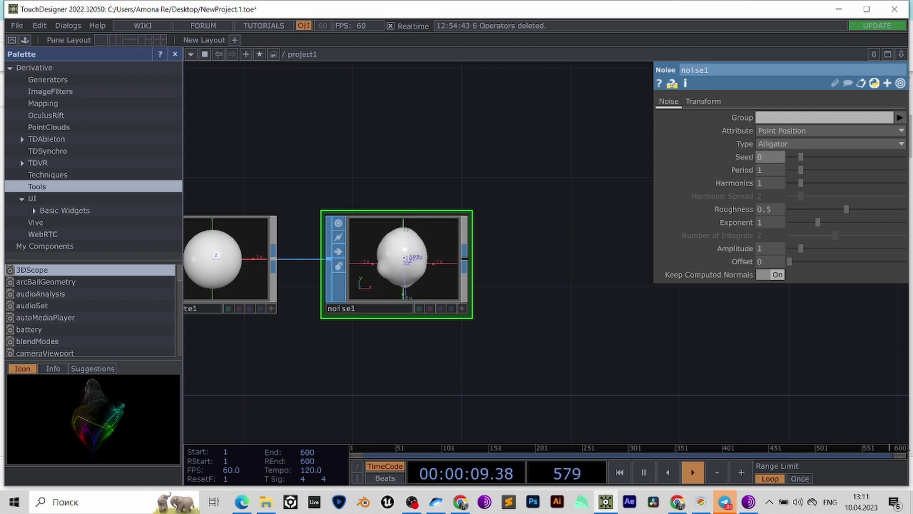
key("Return")
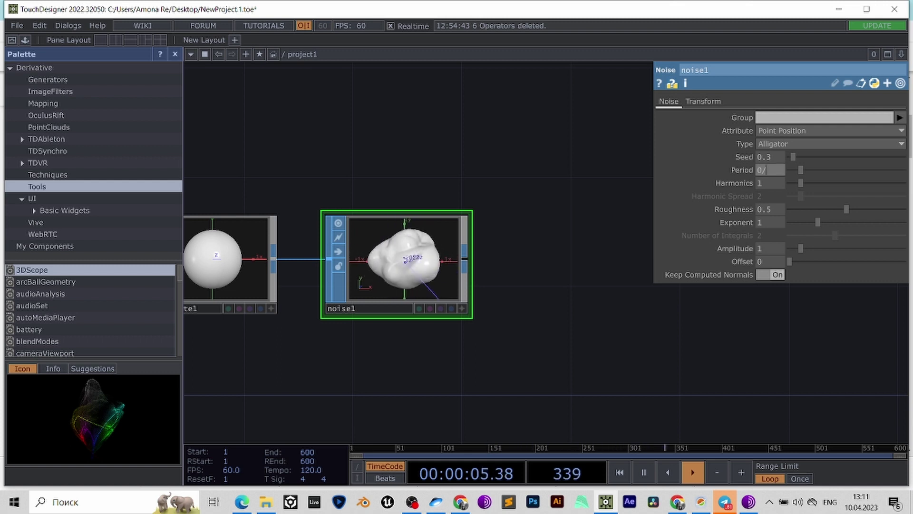
type("0.2")
key("Return")
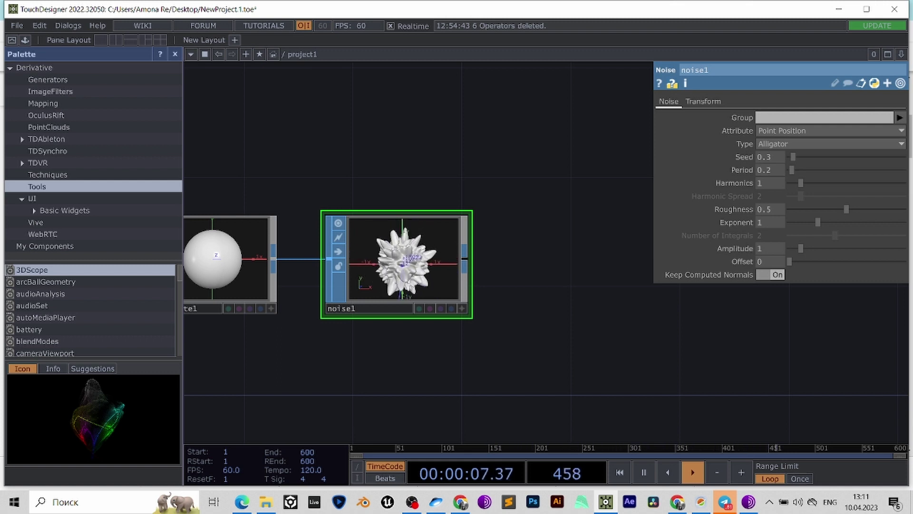
- Set the noise's harmonics to 2 and its roughness to 0.8
key("h")
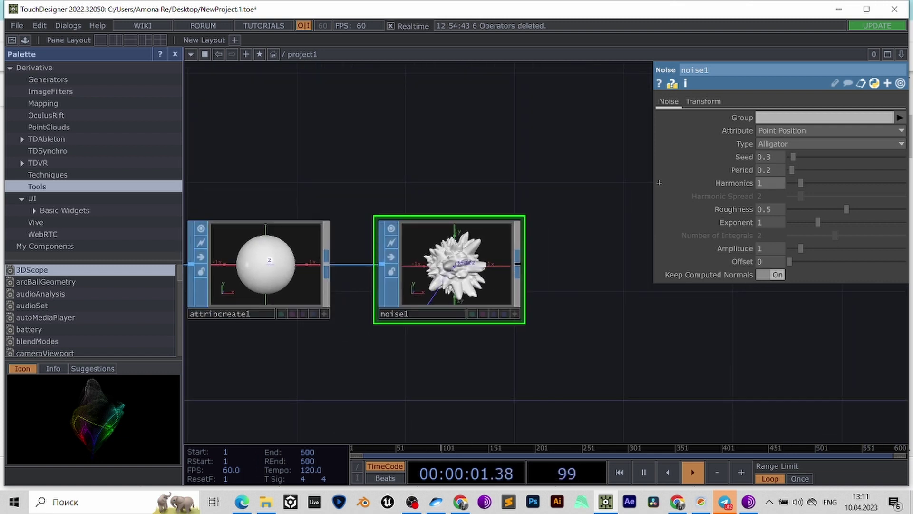
left_click(771, 183)
type("2")
key("Return")
scroll(557, 355, "up", 3)
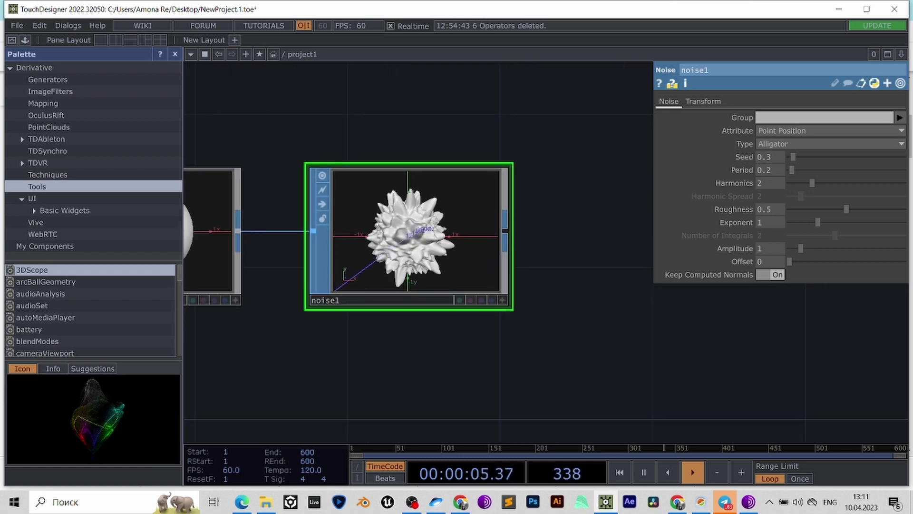
right_click_drag(419, 243, 422, 234)
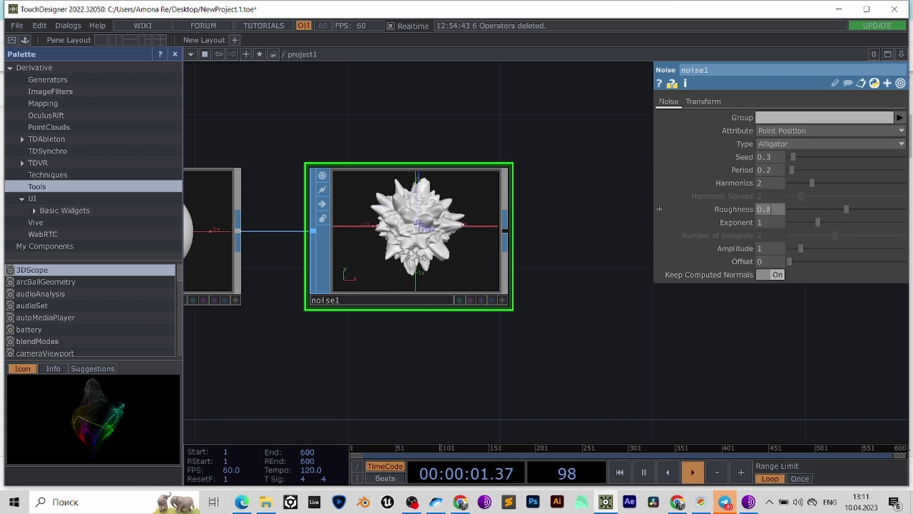
key("Return")
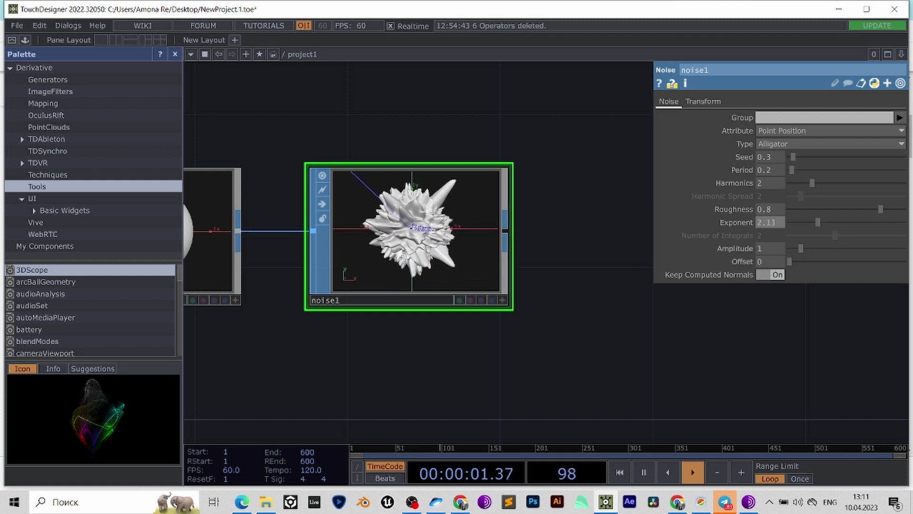
- Set the noise's exponent to 2.13 and its amplitude to 3
key("Return")
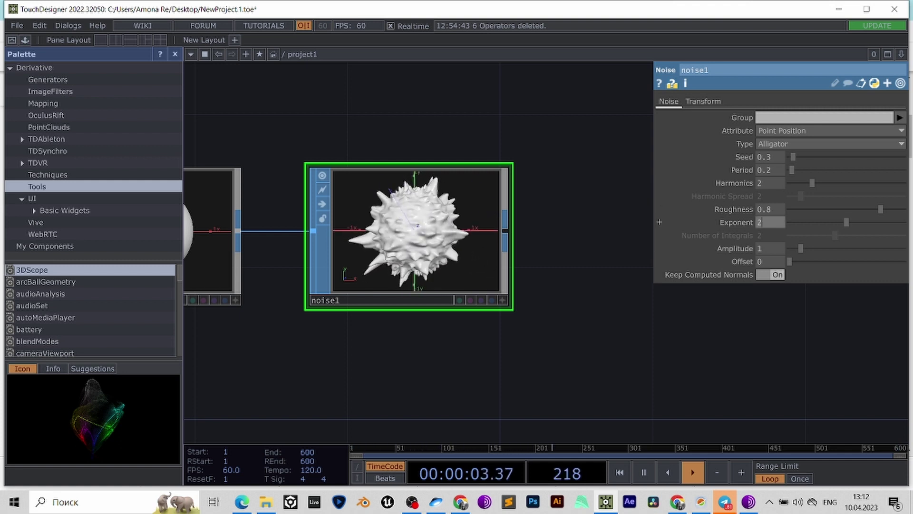
key("Return")
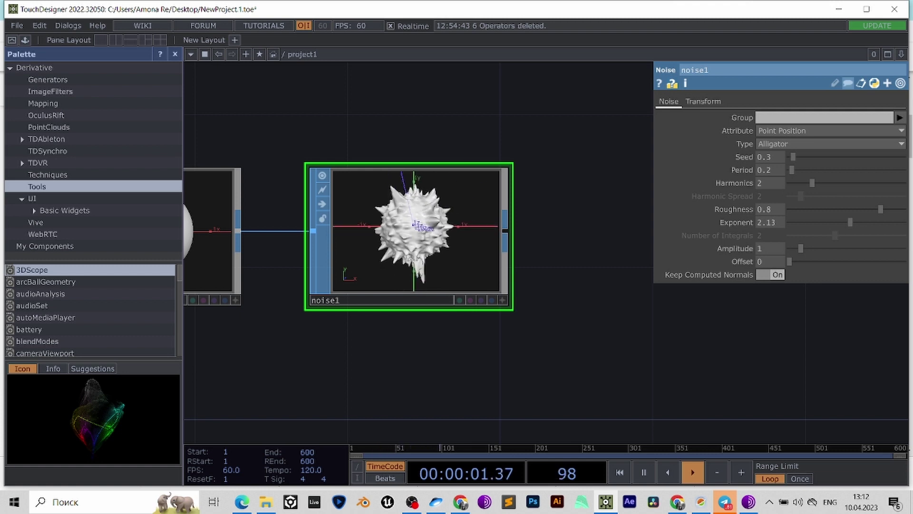
type("3")
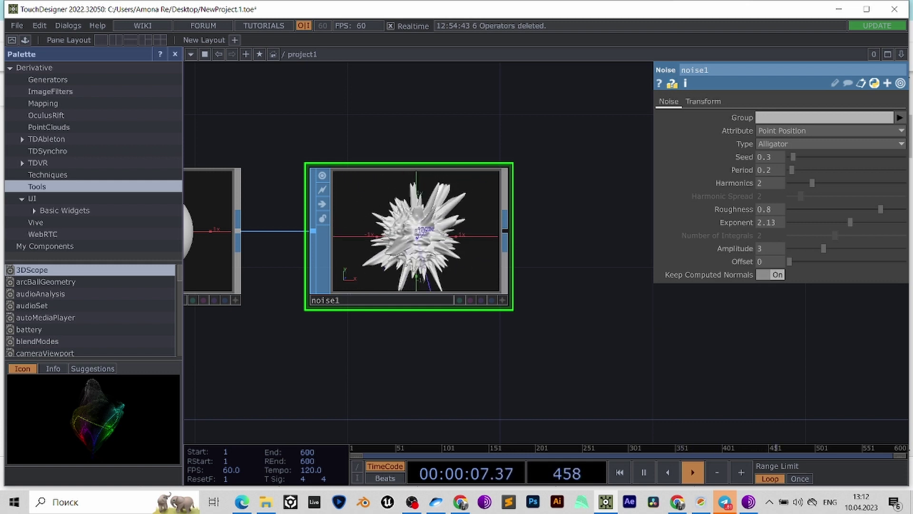
- Set the noise's Z translation to the expression absTime.seconds*0.2 in its transform settings
left_click(703, 101)
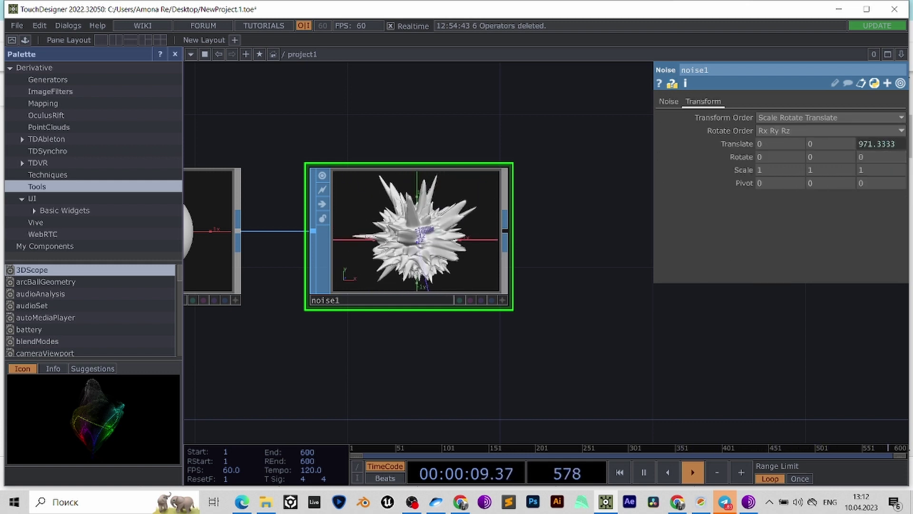
left_click(877, 145)
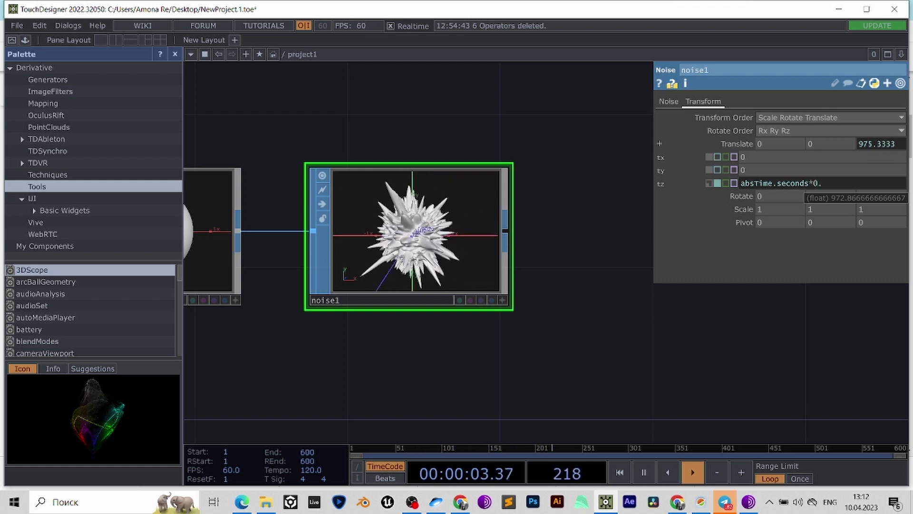
type("*0.2")
key("Return")
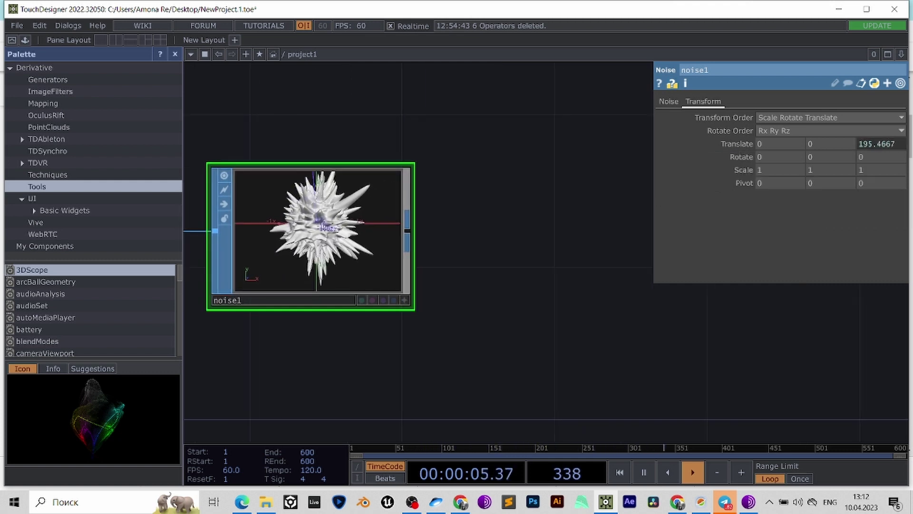
- Add a Transform SOP connected after the noise operator
key("Tab")
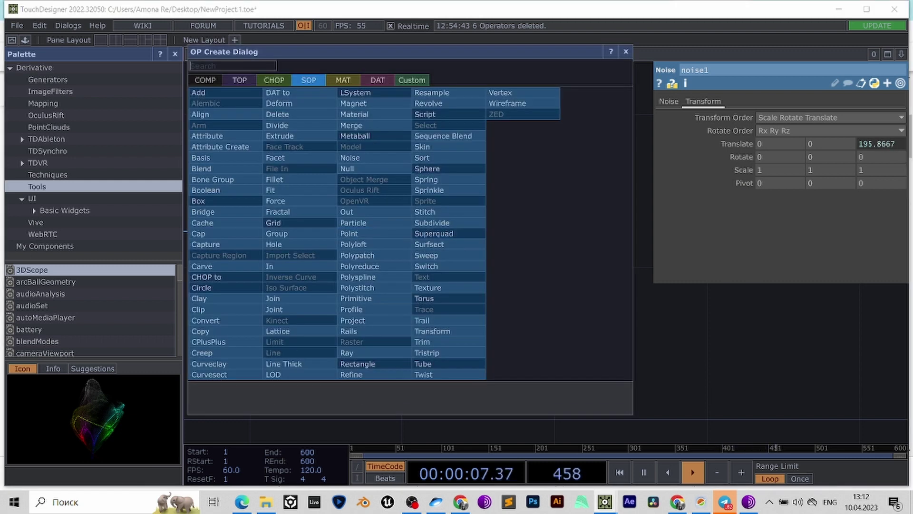
type("tr")
left_click(432, 331)
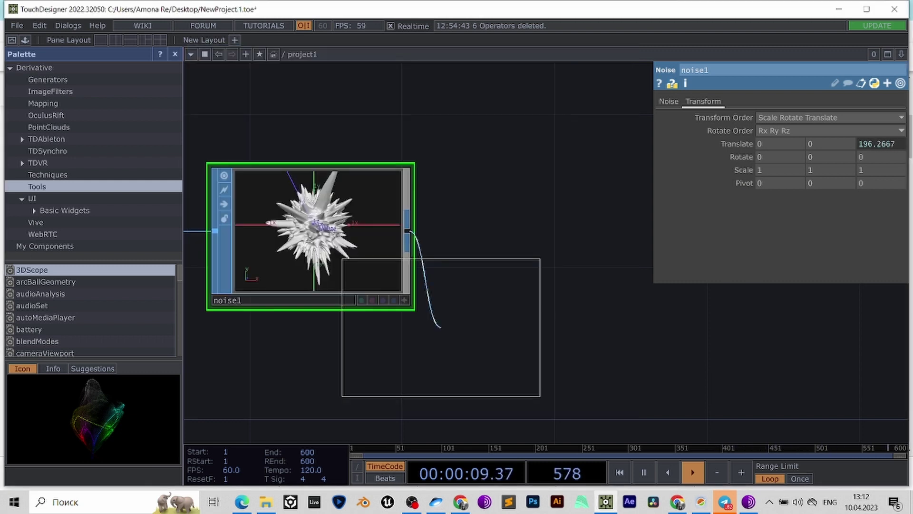
left_click(578, 236)
left_click_drag(578, 348, 475, 341)
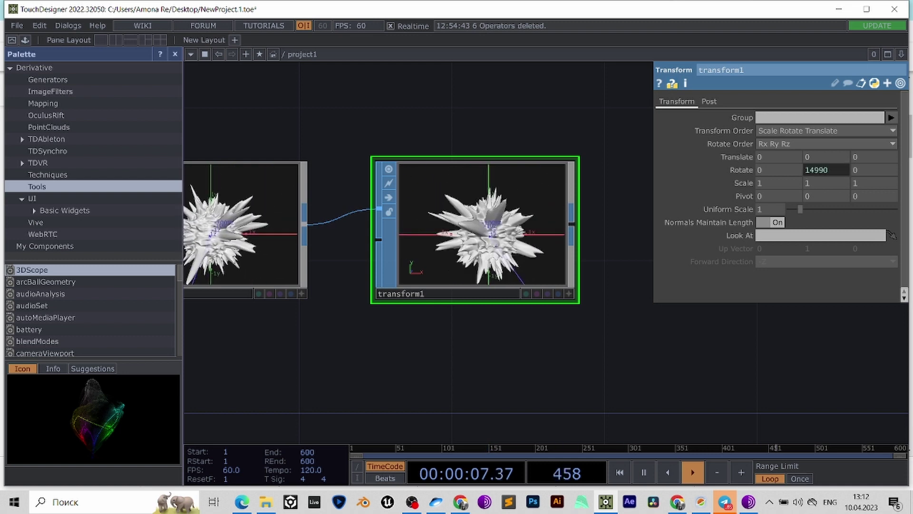
- Add a Geometry COMP connected after the transform operator
scroll(547, 258, "up", 3)
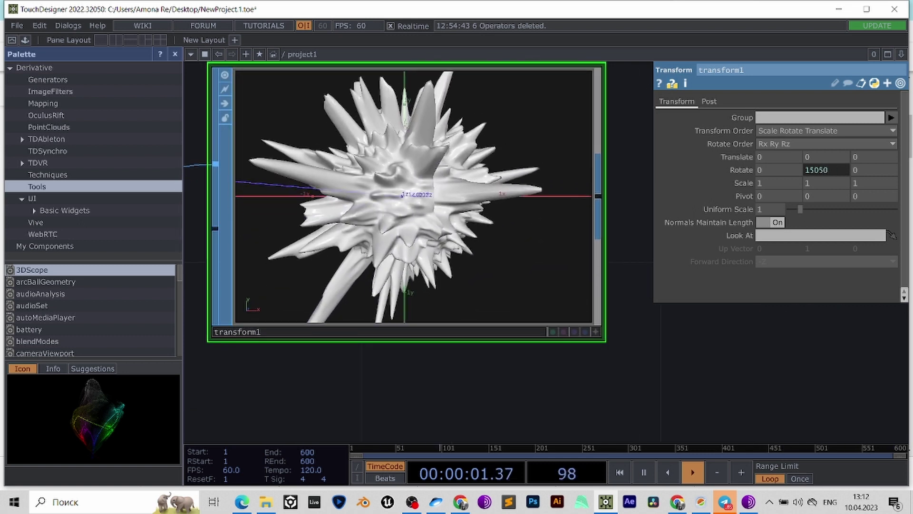
left_click_drag(285, 383, 303, 341)
left_click_drag(528, 360, 453, 332)
scroll(499, 359, "down", 4)
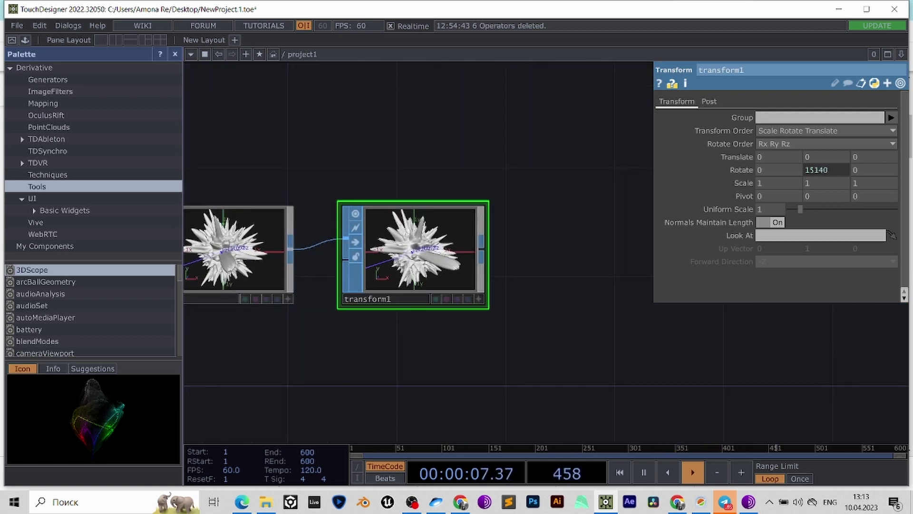
key("Tab")
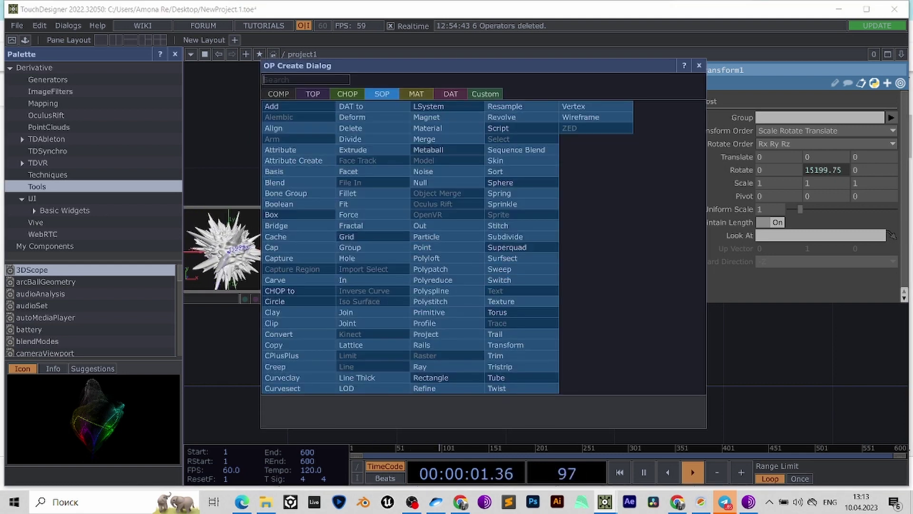
left_click(278, 94)
type("geo")
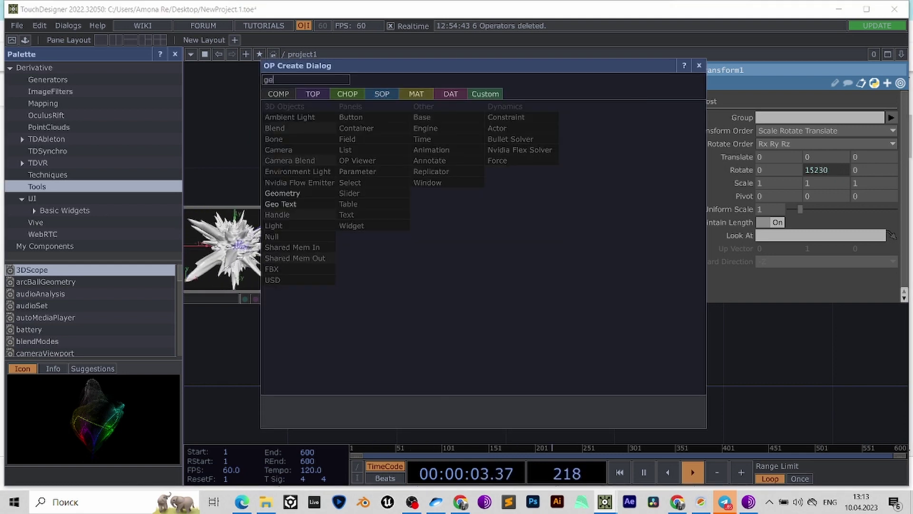
left_click(293, 193)
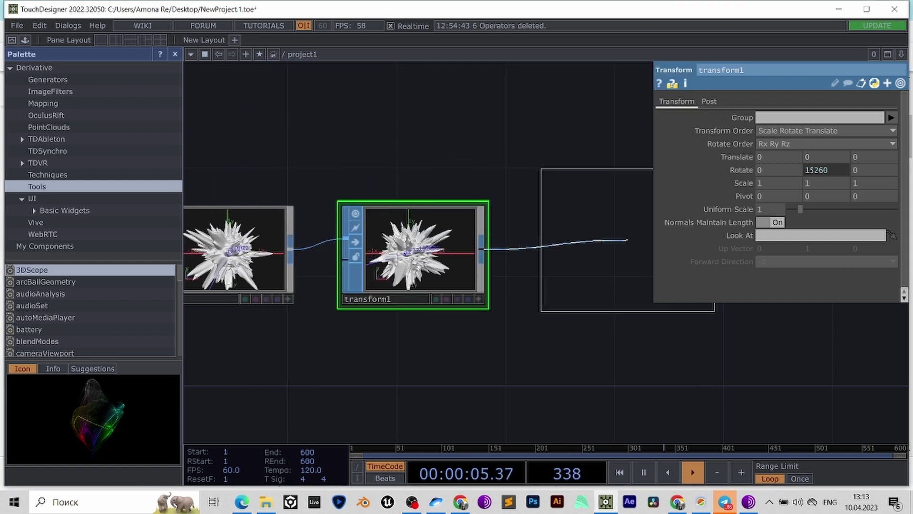
left_click(532, 161)
- Add a Camera COMP above the geometry component
left_click_drag(517, 336, 209, 341)
scroll(367, 339, "up", 3)
scroll(287, 359, "down", 3)
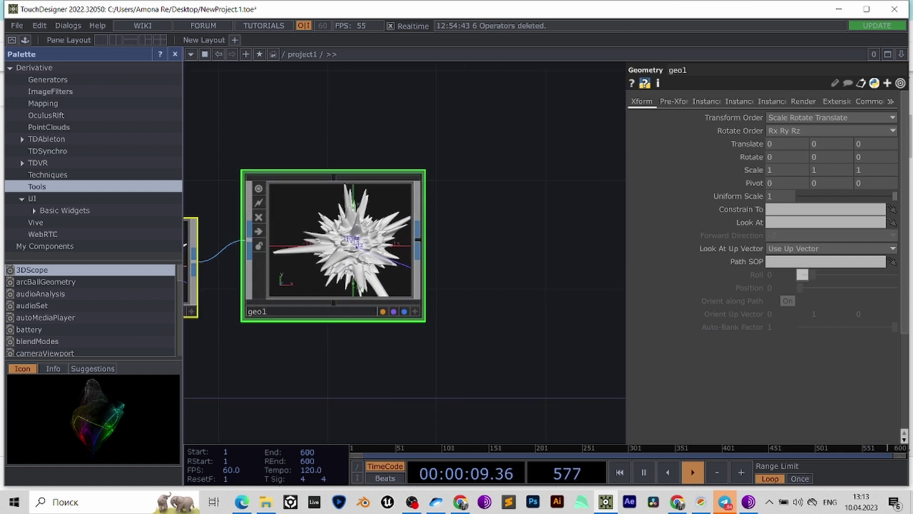
left_click_drag(222, 252, 303, 279)
scroll(387, 376, "down", 9)
scroll(386, 388, "down", 2)
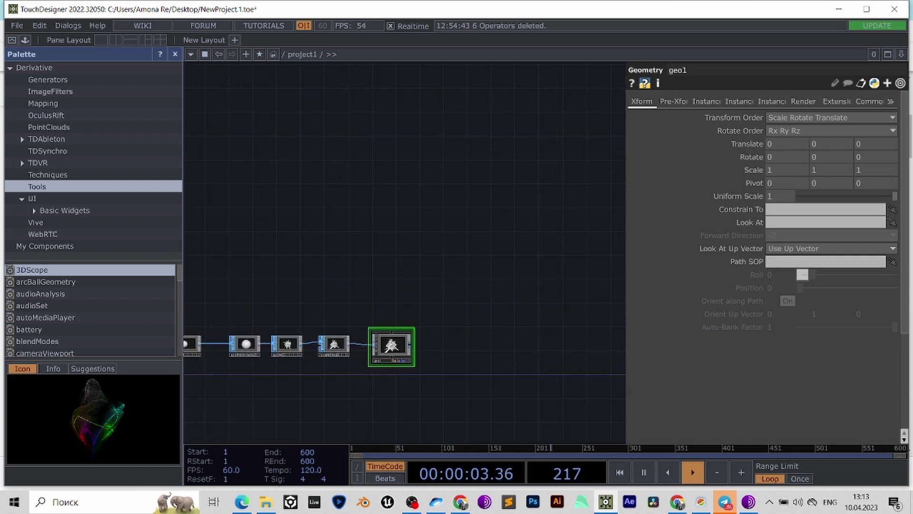
right_click(336, 346)
left_click(376, 104)
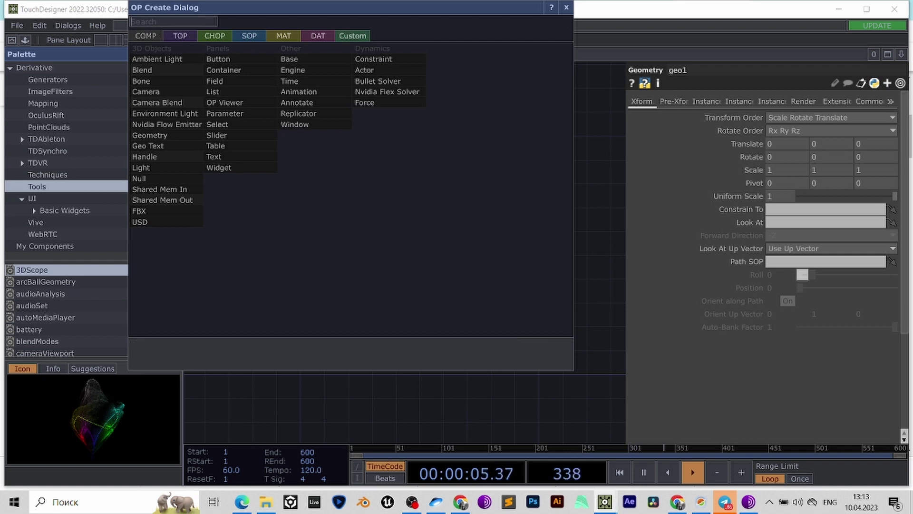
left_click(147, 91)
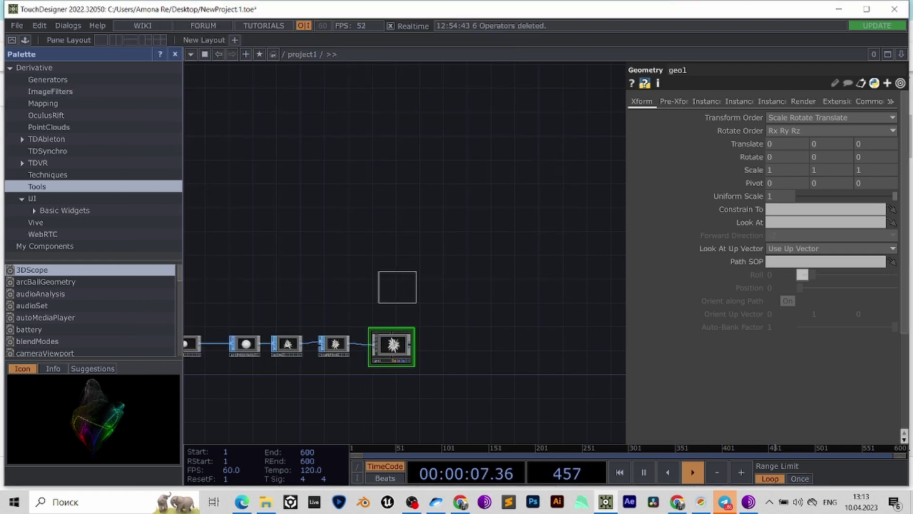
left_click(397, 287)
- Add a Light COMP beside the camera
right_click(443, 305)
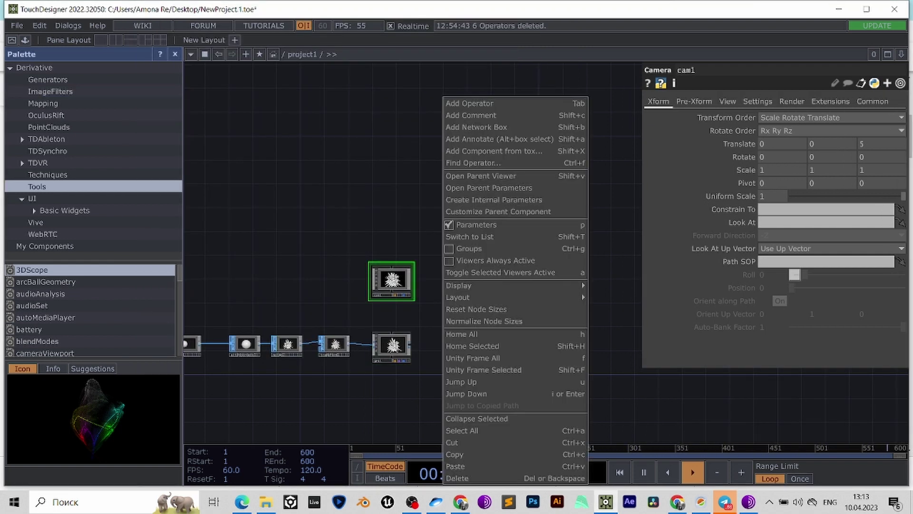
left_click(455, 103)
type("l")
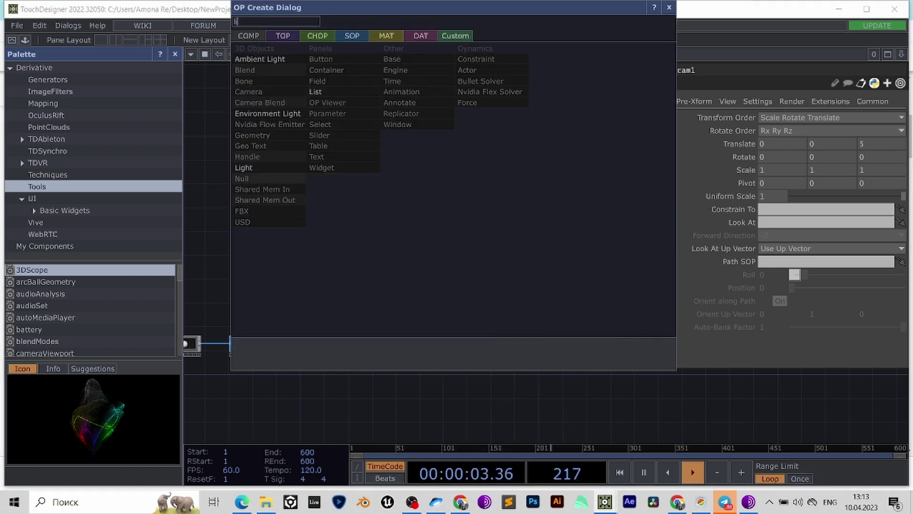
left_click(255, 167)
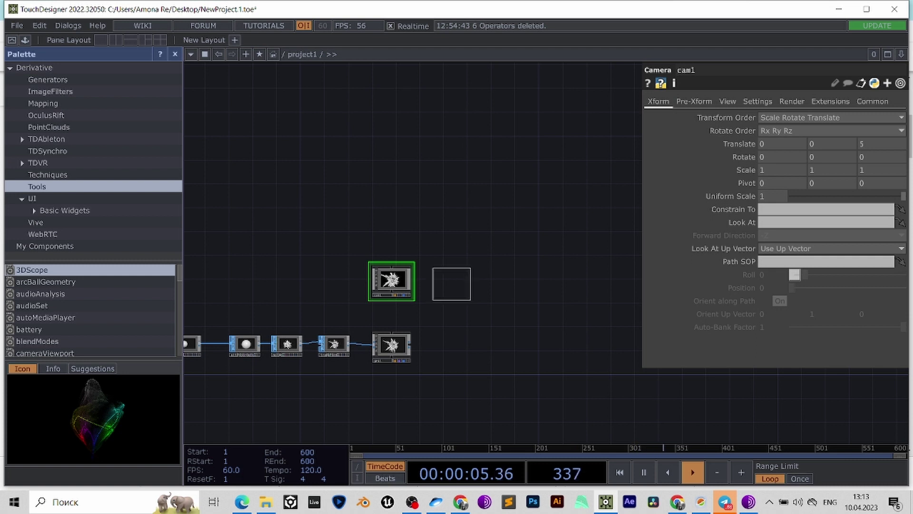
left_click(451, 284)
- Add a Render TOP to the network beside the geometry, camera and light components
right_click(508, 97)
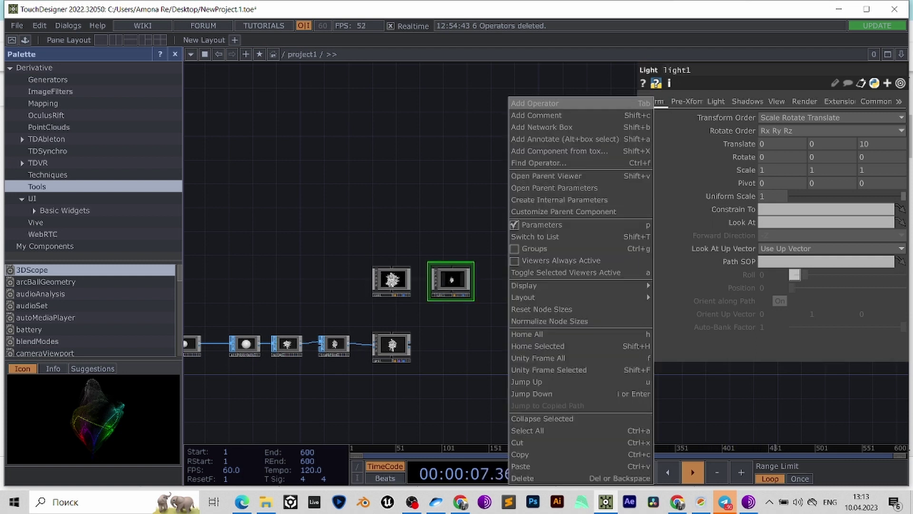
left_click(523, 103)
left_click(362, 36)
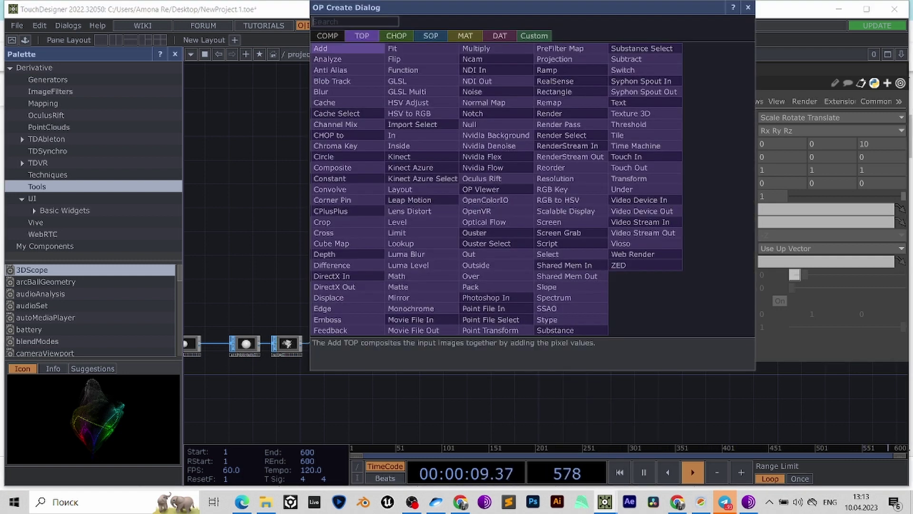
type("ren")
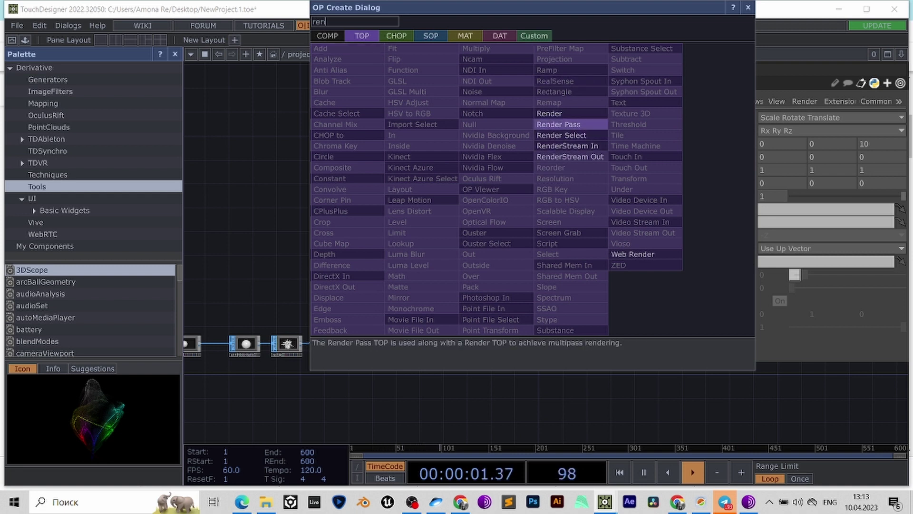
left_click(559, 125)
left_click(531, 334)
scroll(561, 353, "up", 10)
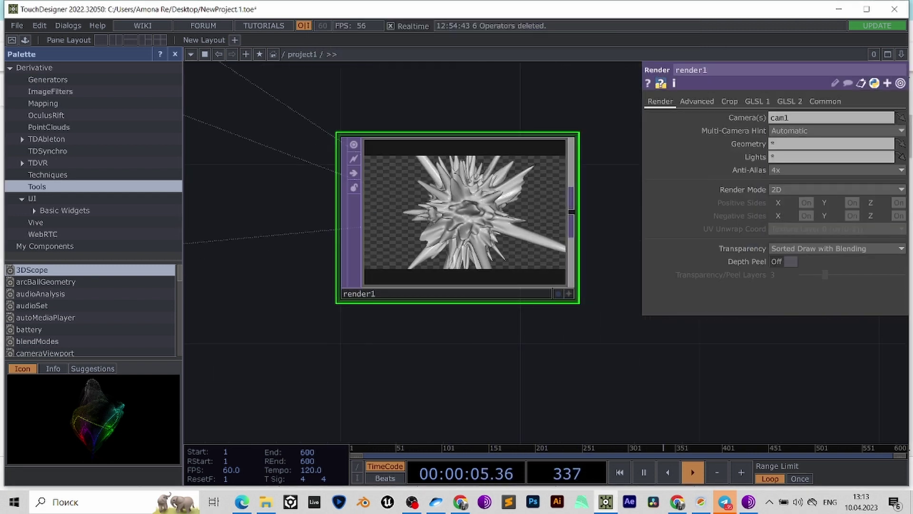
- Set the render's resolution to 1920 x 1080 and its pixel format to 32-bit float (RGBA)
left_click(825, 101)
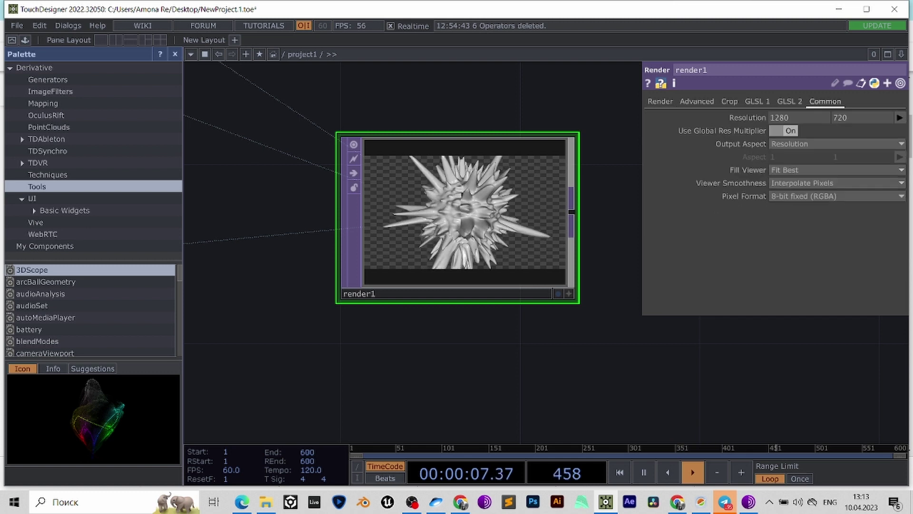
left_click(900, 117)
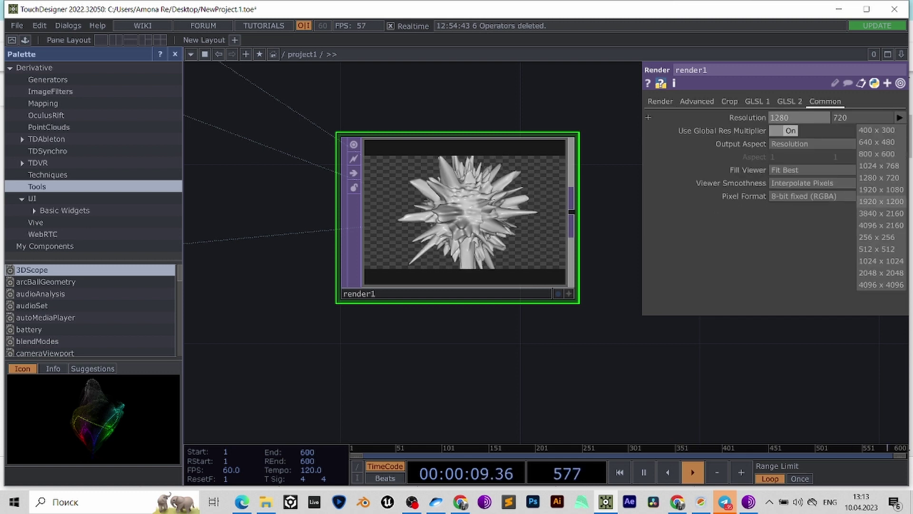
left_click(881, 189)
left_click(838, 195)
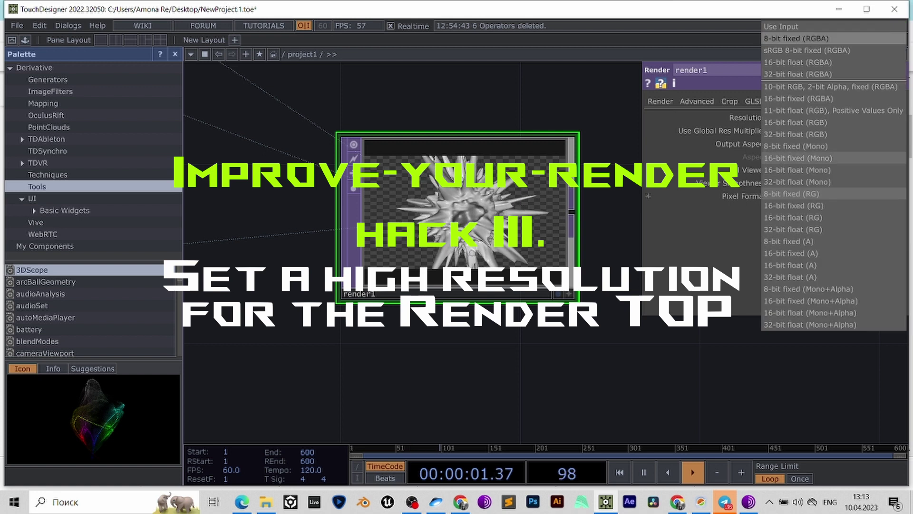
left_click(798, 74)
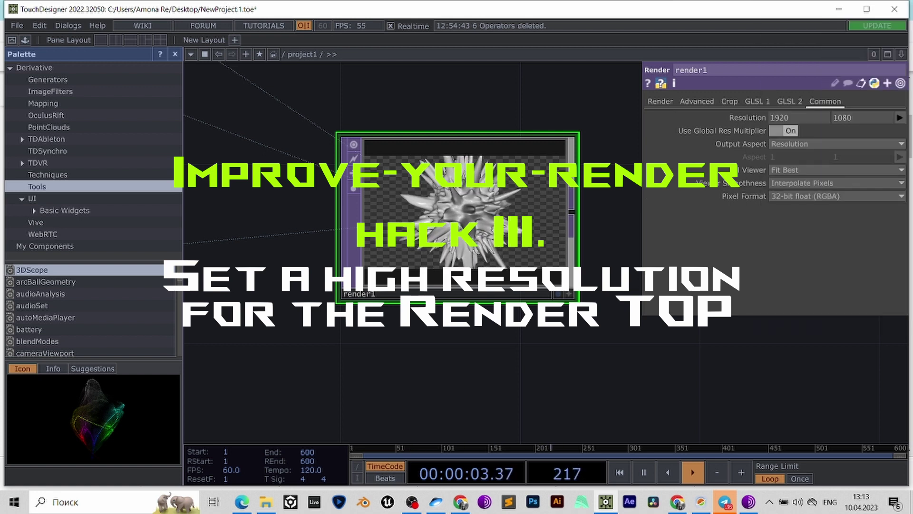
left_click_drag(609, 247, 337, 226)
scroll(528, 254, "down", 3)
key("Tab")
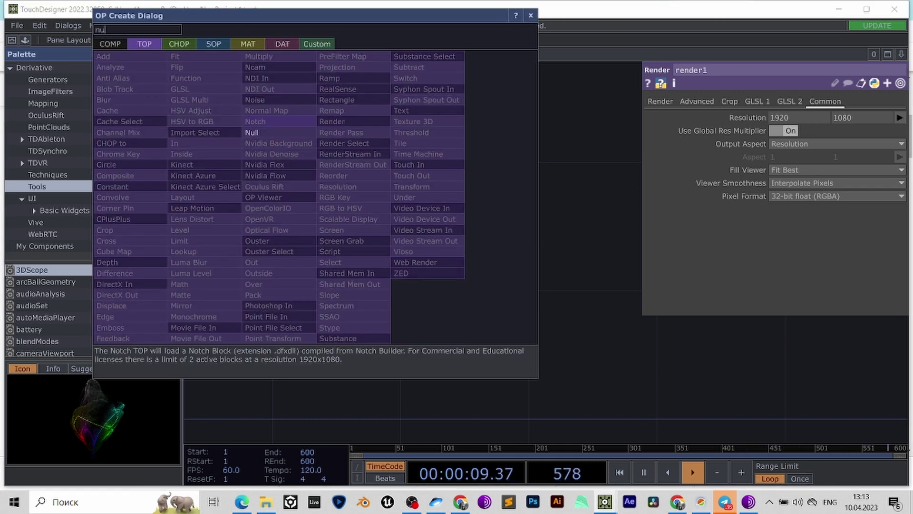
left_click(266, 122)
left_click(432, 229)
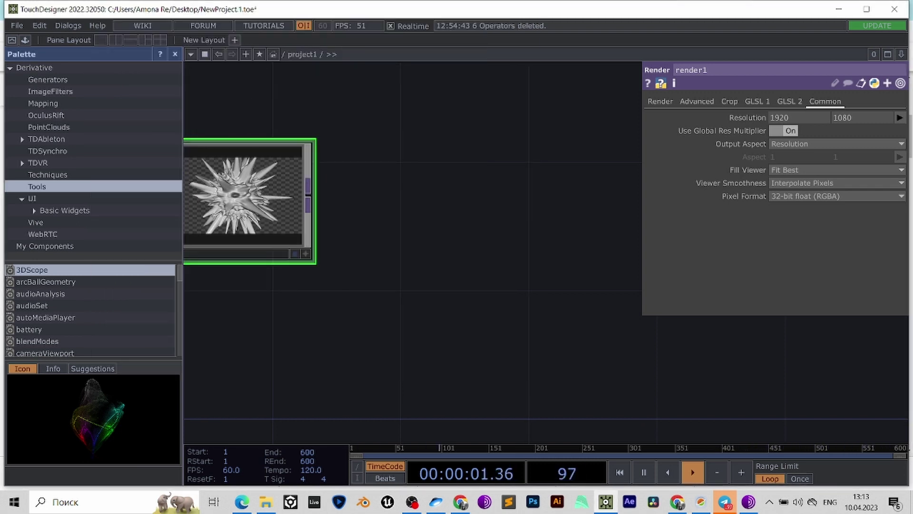
- Add a Null TOP connected after the render operator and rename it fan
key("Tab")
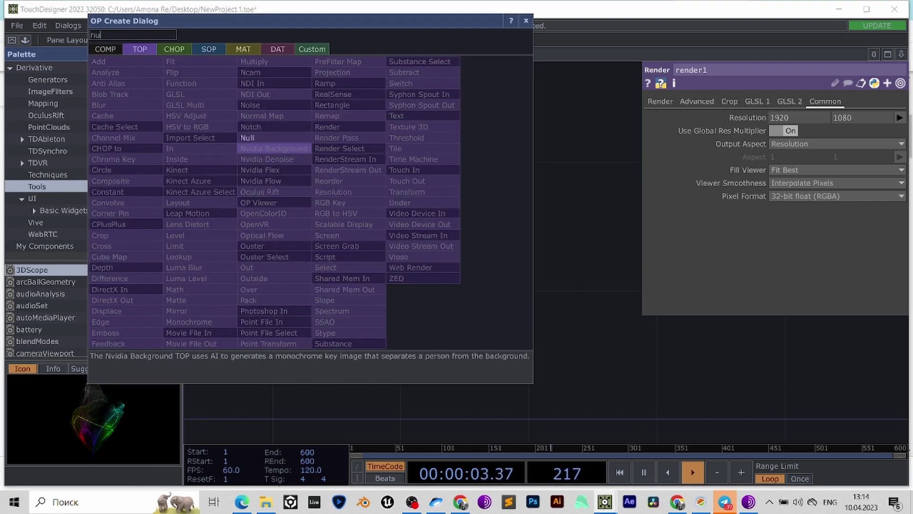
left_click(274, 149)
left_click(639, 203)
left_click_drag(590, 288, 432, 290)
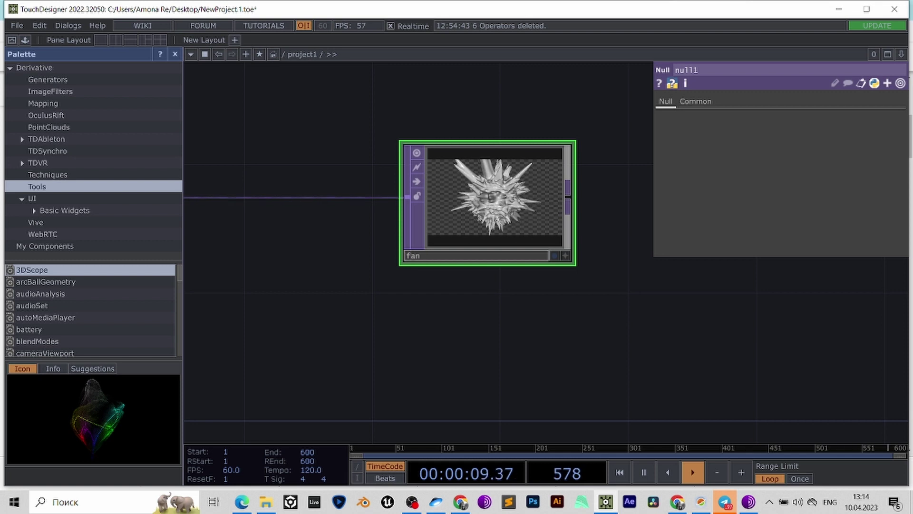
key("Return")
- Display the fan null's output as the background of the network editor
left_click_drag(673, 385, 582, 350)
scroll(637, 333, "down", 3)
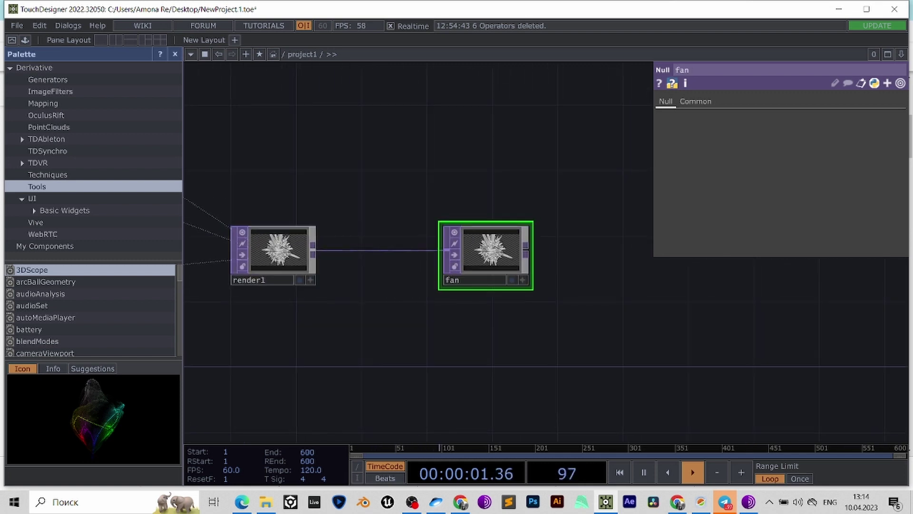
left_click(512, 280)
left_click_drag(437, 328, 758, 293)
scroll(286, 318, "down", 3)
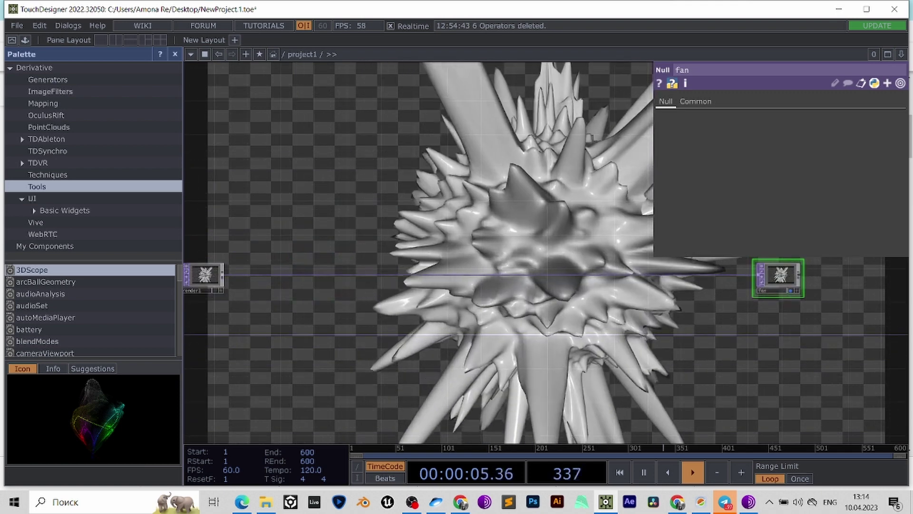
scroll(640, 252, "up", 3)
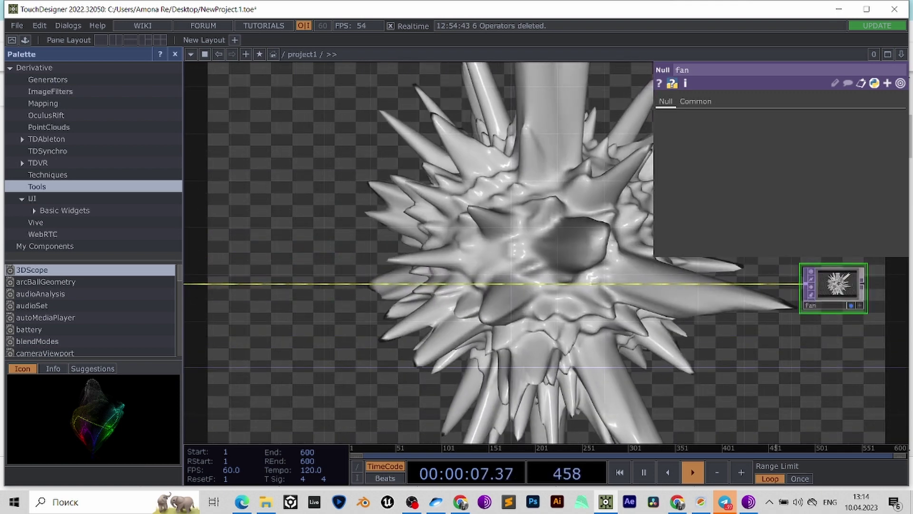
- Insert an RGB Key TOP on the connection between the render operator and the fan null
right_click(565, 284)
left_click(590, 272)
type("rg")
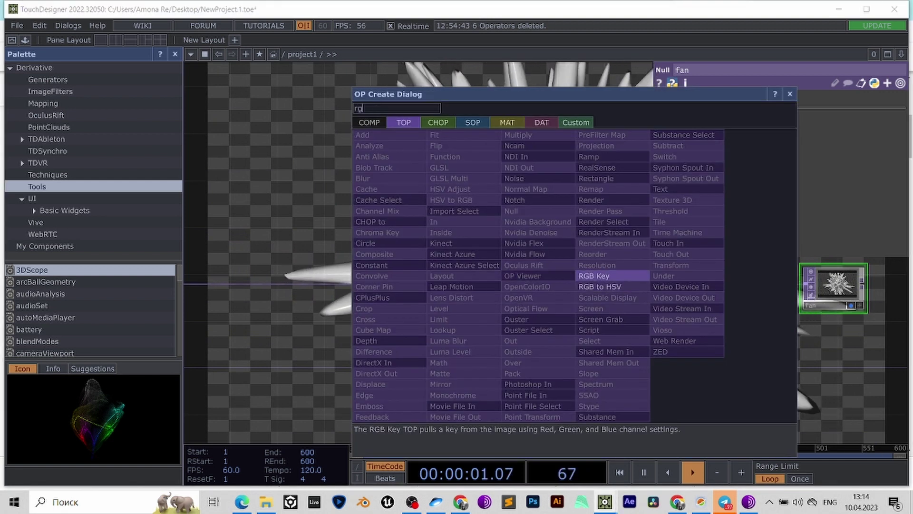
left_click(596, 276)
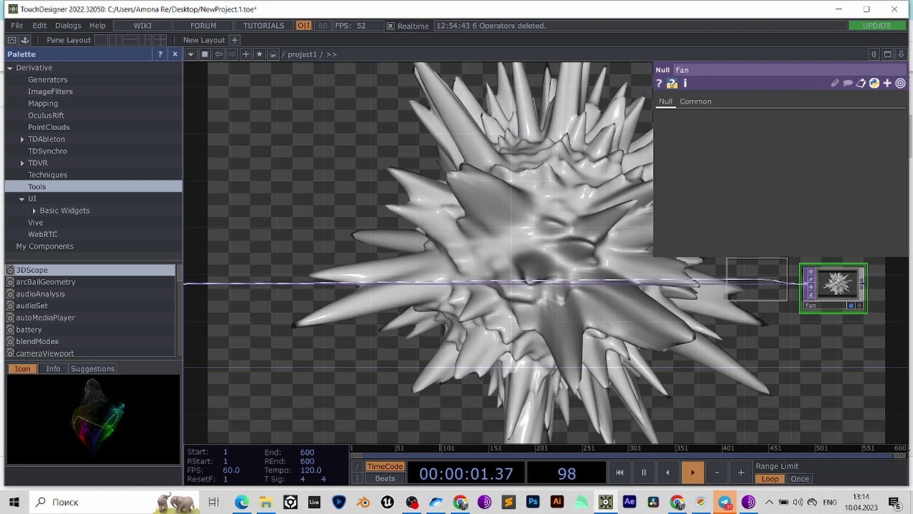
left_click_drag(285, 333, 704, 305)
- Set the light's shadow type to Soft, 2D Mapped
scroll(666, 285, "down", 4)
scroll(563, 250, "up", 4)
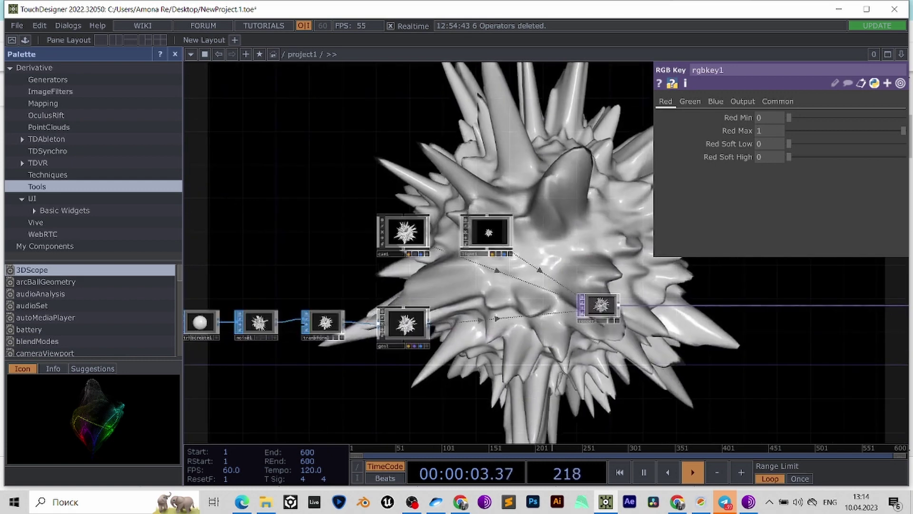
left_click(497, 238)
left_click_drag(566, 223, 366, 218)
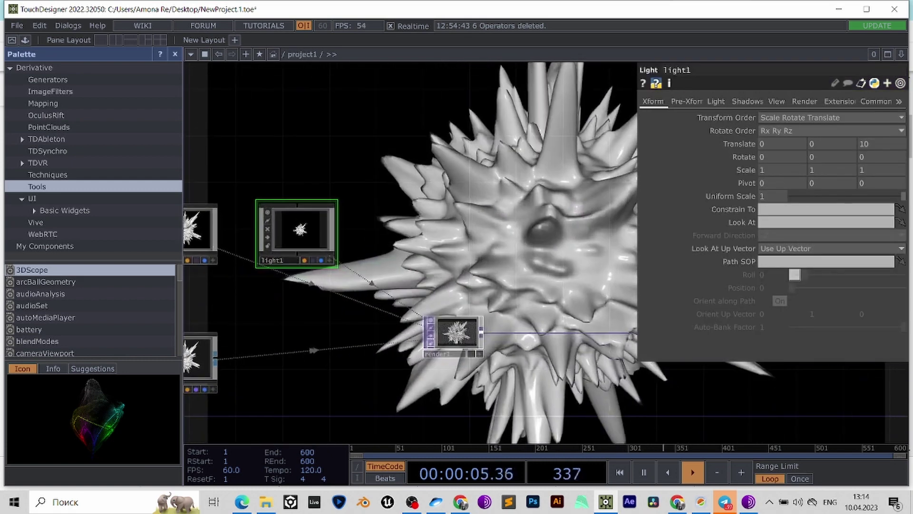
left_click(748, 102)
left_click(785, 118)
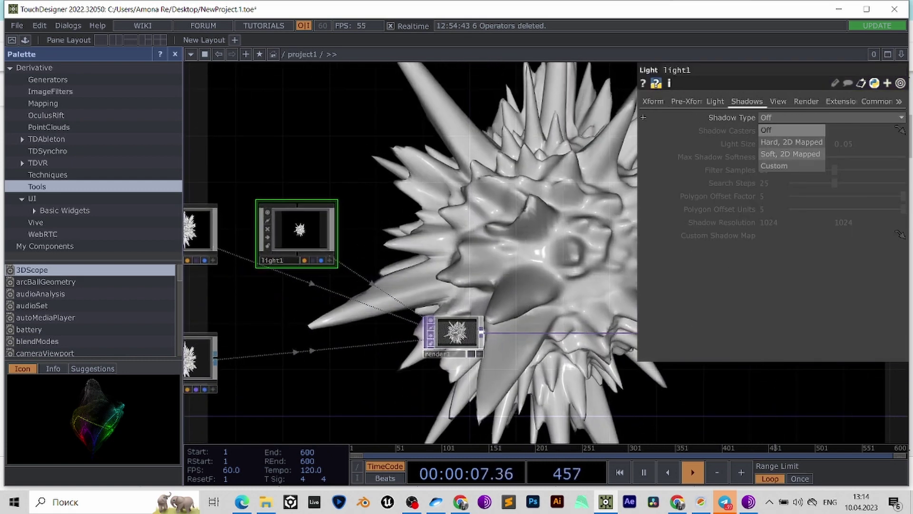
left_click(790, 154)
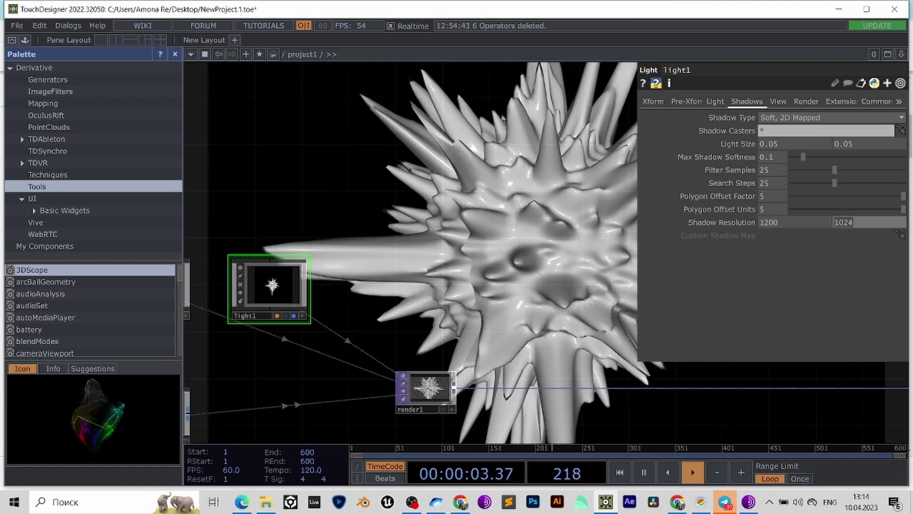
- Set the light's shadow resolution to 1200 x 1200, its max shadow softness to 0.484 and its filter samples to 17
type("1200")
key("Return")
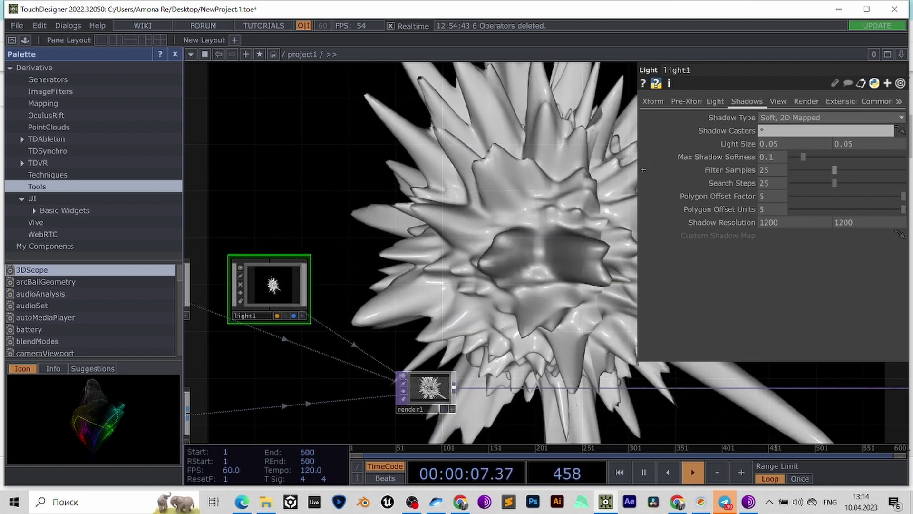
left_click_drag(803, 157, 866, 170)
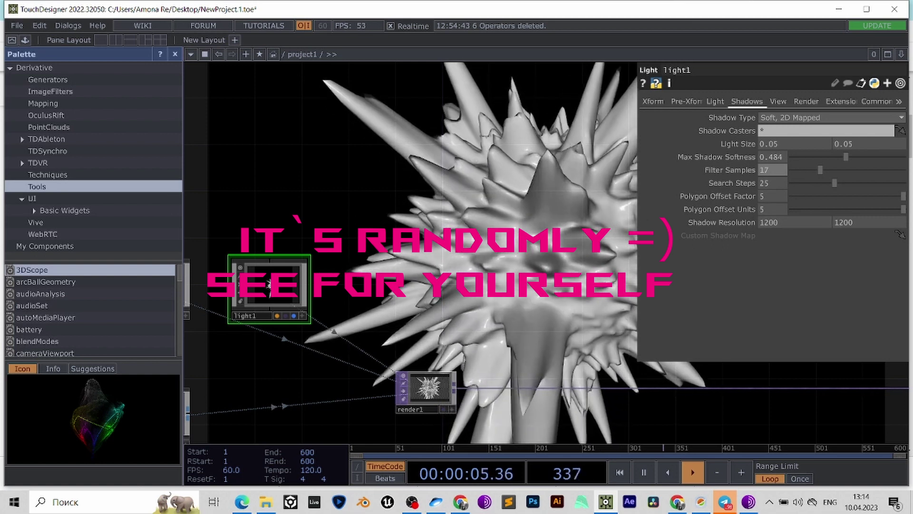
- Raise the light's shadow filter samples to 64 and its search steps to 40
left_click_drag(820, 170, 833, 170)
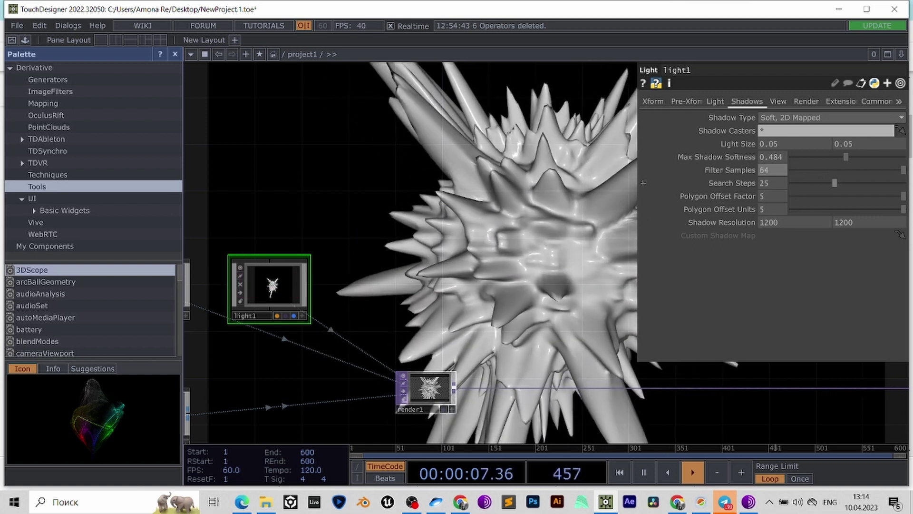
left_click_drag(690, 206, 643, 182)
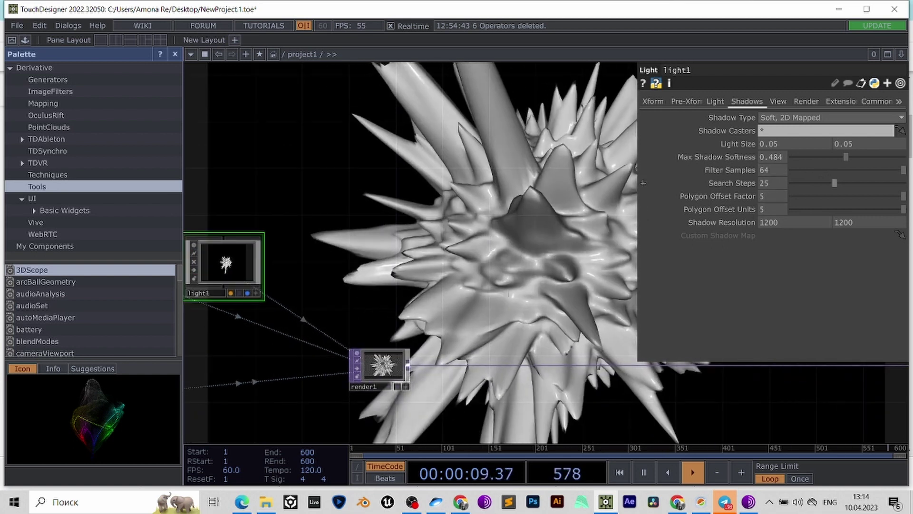
left_click_drag(835, 184, 862, 183)
- Set the project timeline's frame rate to 120 FPS
scroll(566, 295, "down", 5)
left_click_drag(532, 405, 551, 314)
left_click_drag(266, 243, 480, 194)
scroll(367, 188, "up", 3)
left_click_drag(432, 220, 508, 243)
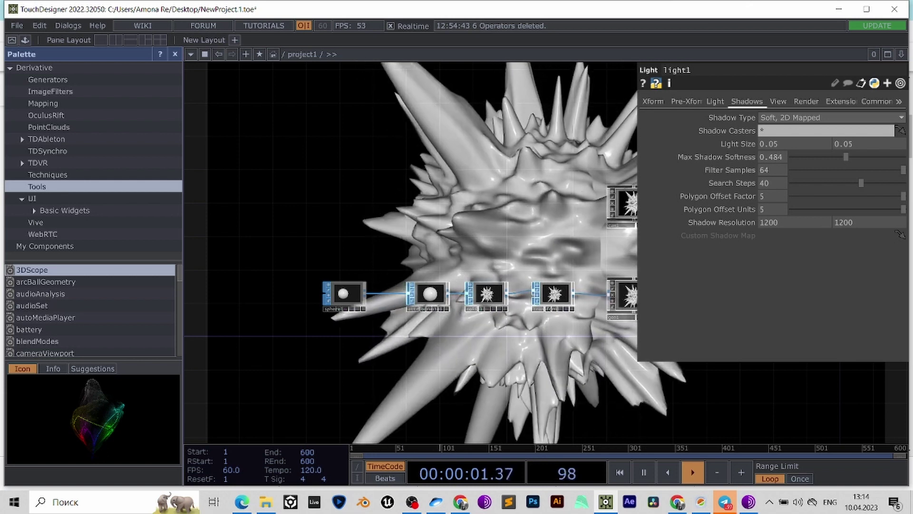
right_click(302, 228)
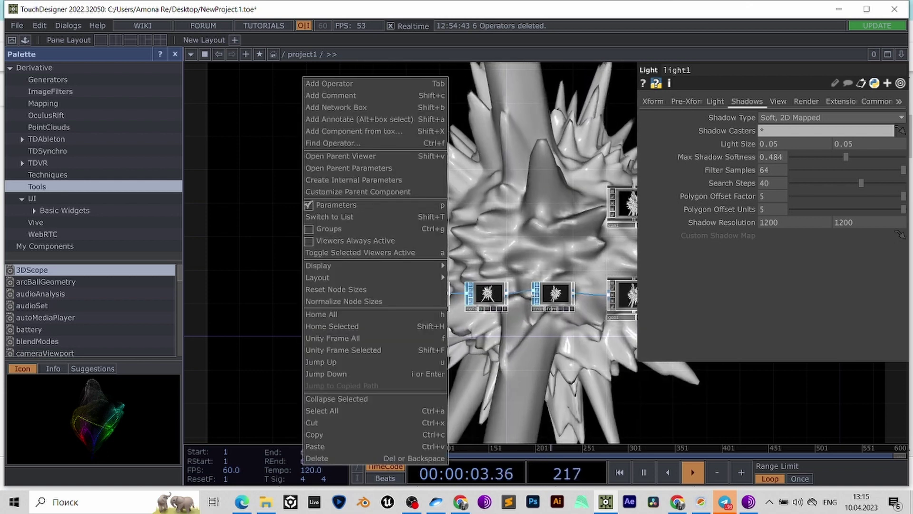
left_click(281, 228)
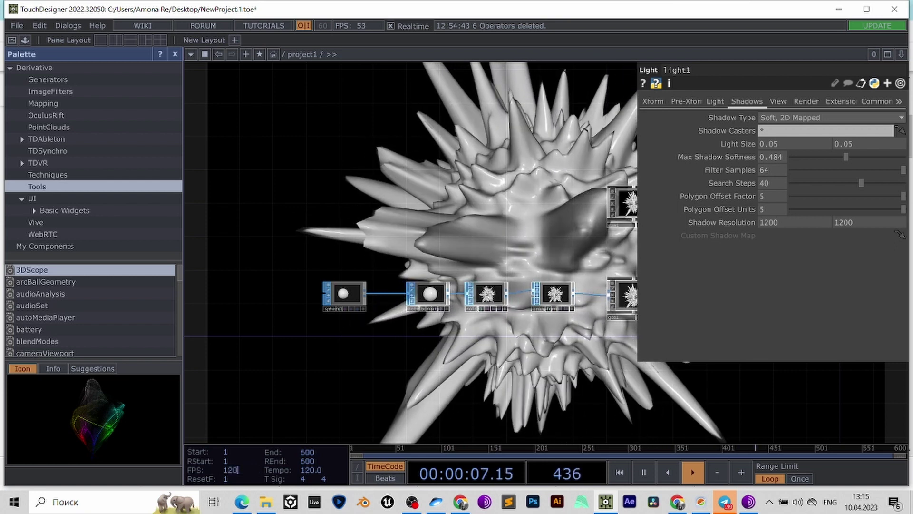
key("Return")
- Add a PBR material operator and place it in the empty area above the sphere operator
left_click_drag(295, 266, 386, 299)
right_click(347, 285)
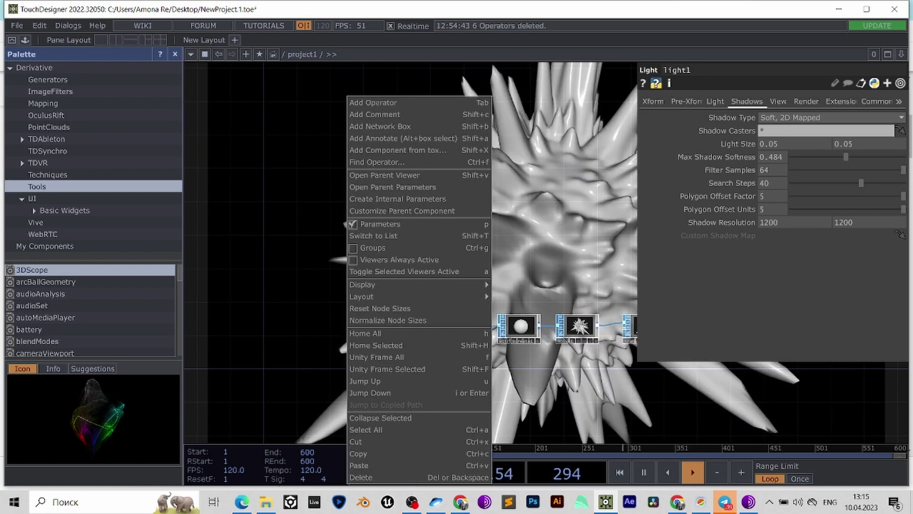
left_click(381, 102)
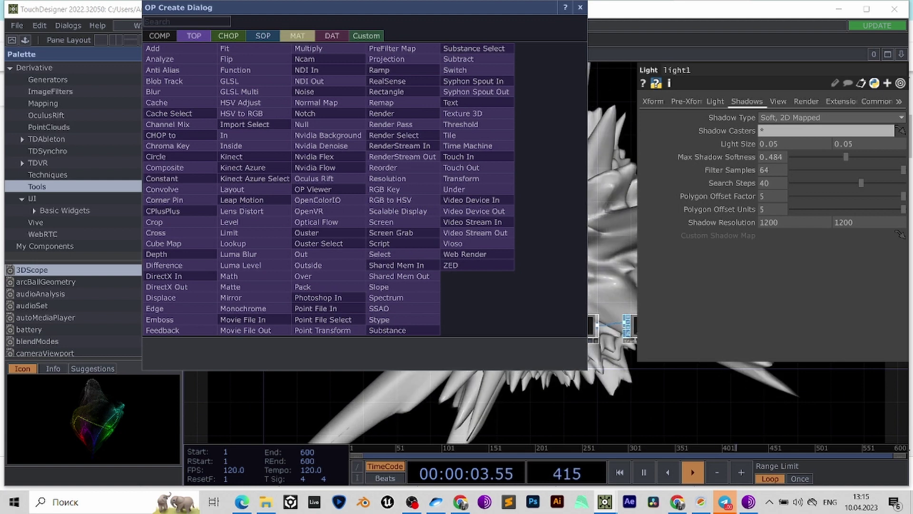
left_click(297, 36)
type("p")
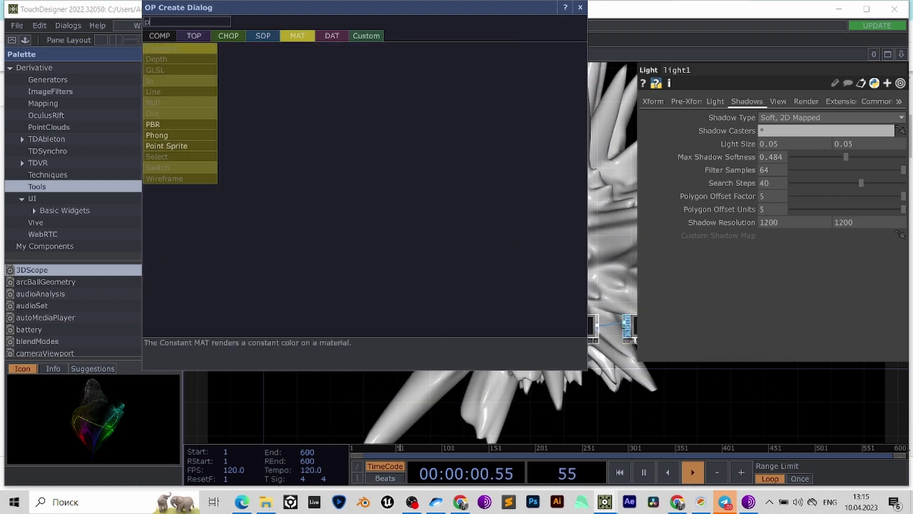
type("br")
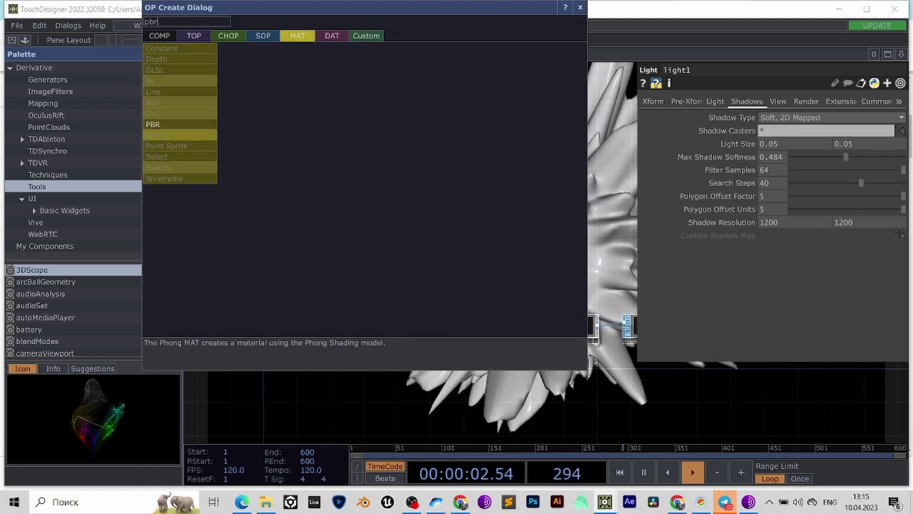
left_click(167, 125)
left_click(429, 229)
scroll(455, 226, "up", 4)
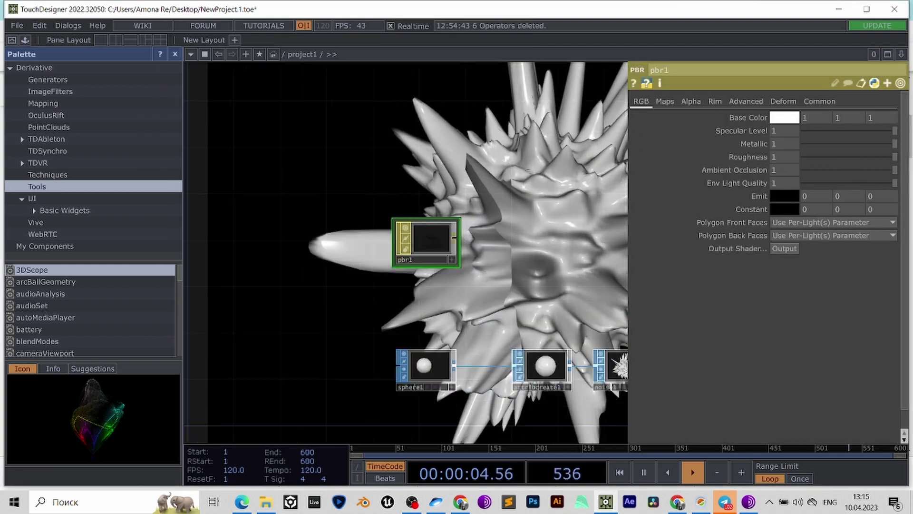
left_click_drag(454, 226, 436, 200)
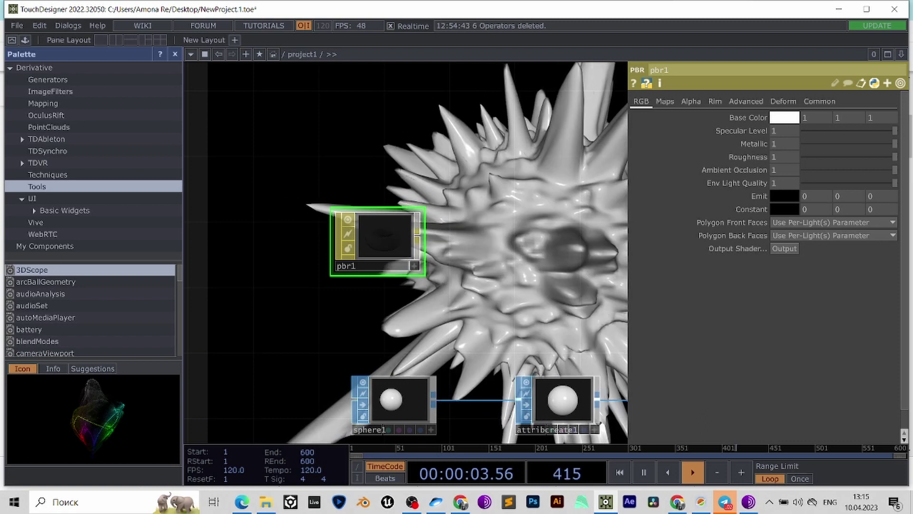
left_click_drag(380, 240, 298, 241)
- Add an Environment Light component to the network, above the attribute create and noise operators
right_click(487, 151)
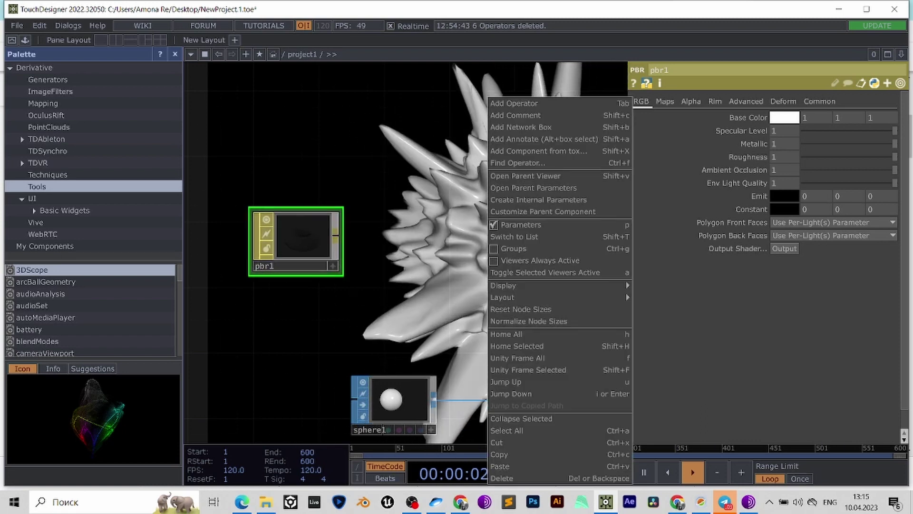
left_click(514, 103)
left_click(323, 36)
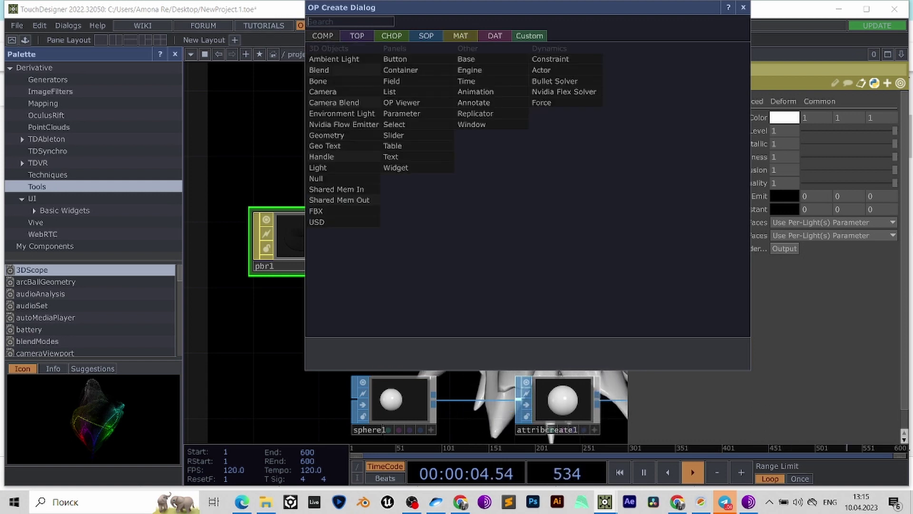
type("en")
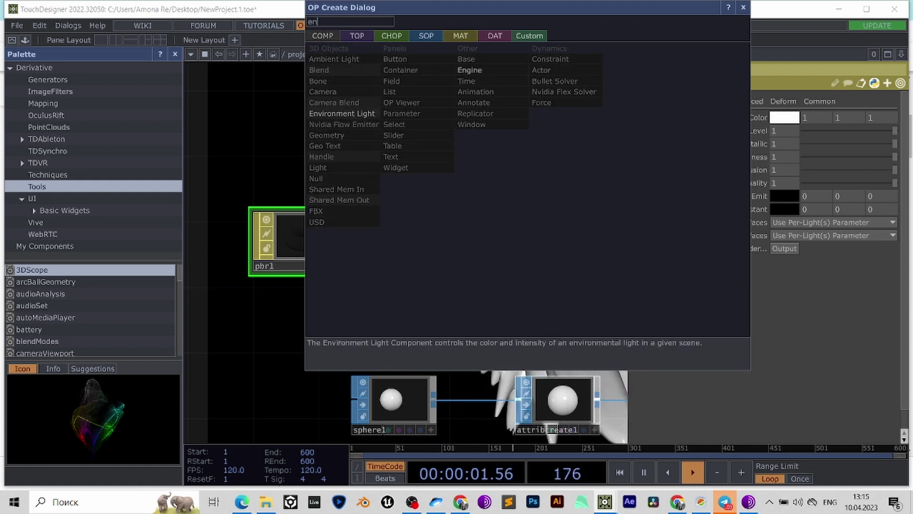
left_click(342, 114)
left_click(552, 244)
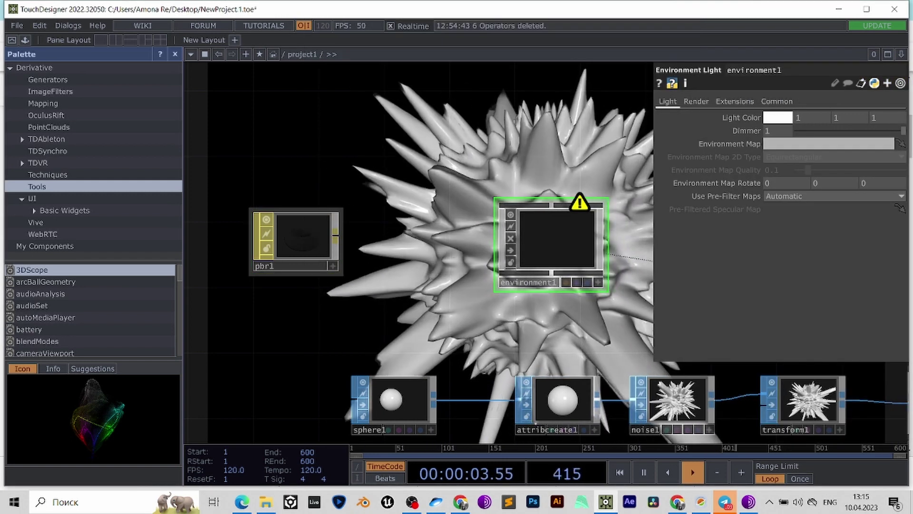
left_click_drag(475, 314, 304, 409)
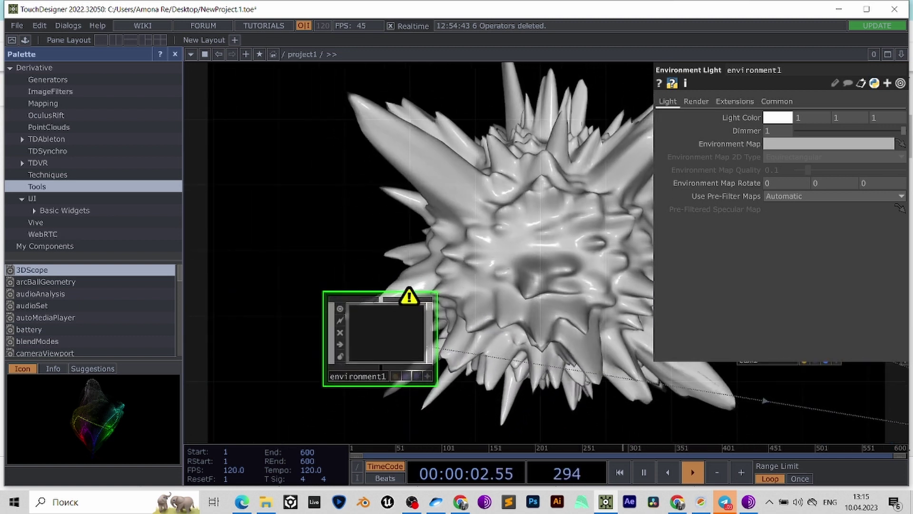
- Switch to the web browser, load polyhaven.com in a new tab and open its HDRIs library
key("alt+Tab")
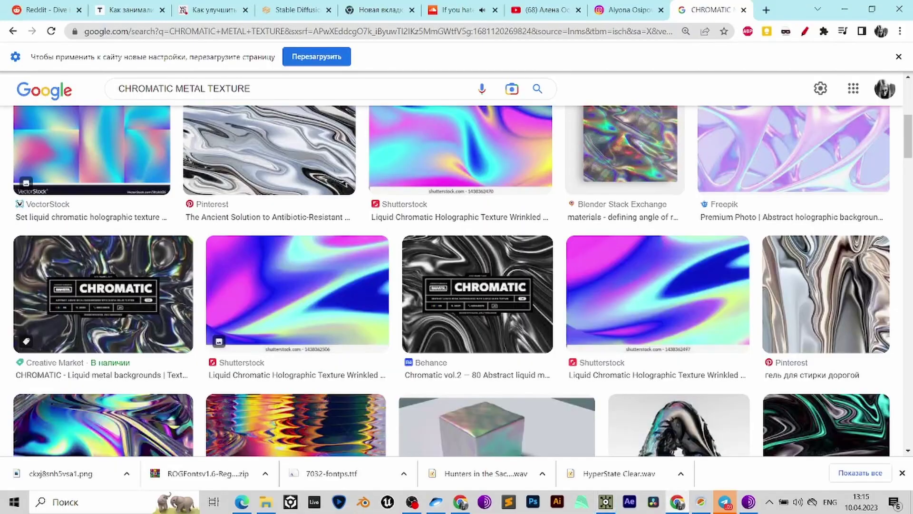
key("ctrl+t")
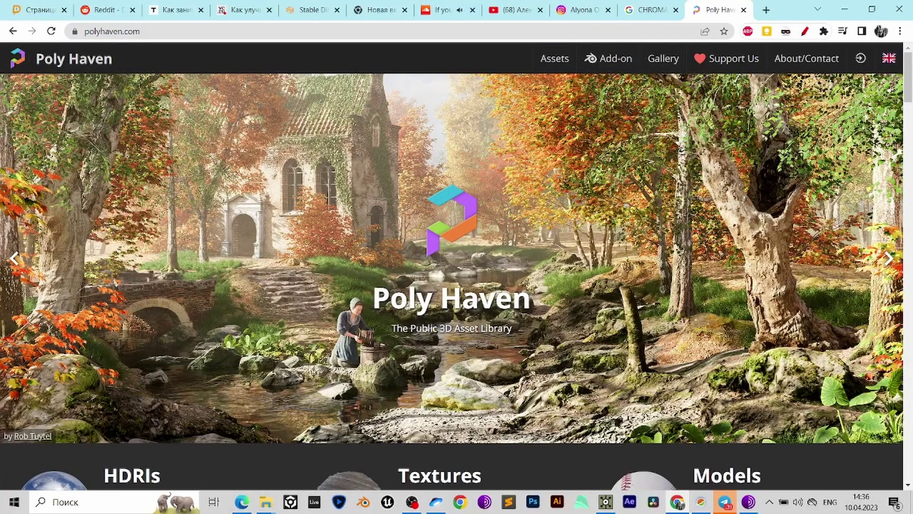
scroll(457, 280, "down", 6)
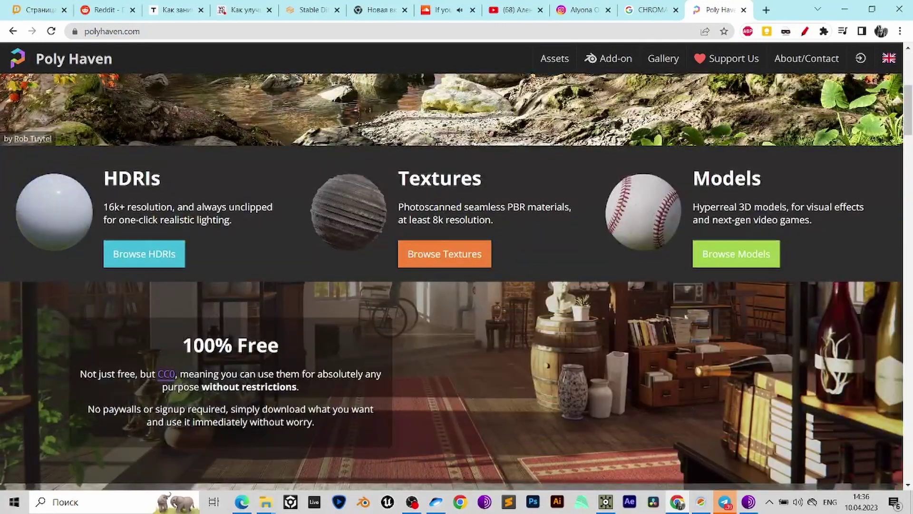
left_click(144, 254)
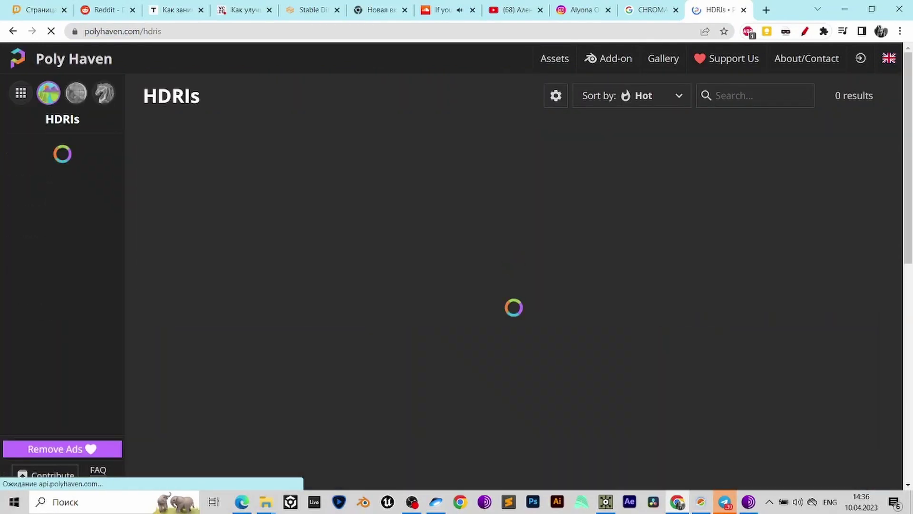
- Browse the HDRIs library and open the Syferfontein 1d Clear (Pure Sky) asset
scroll(516, 286, "down", 2)
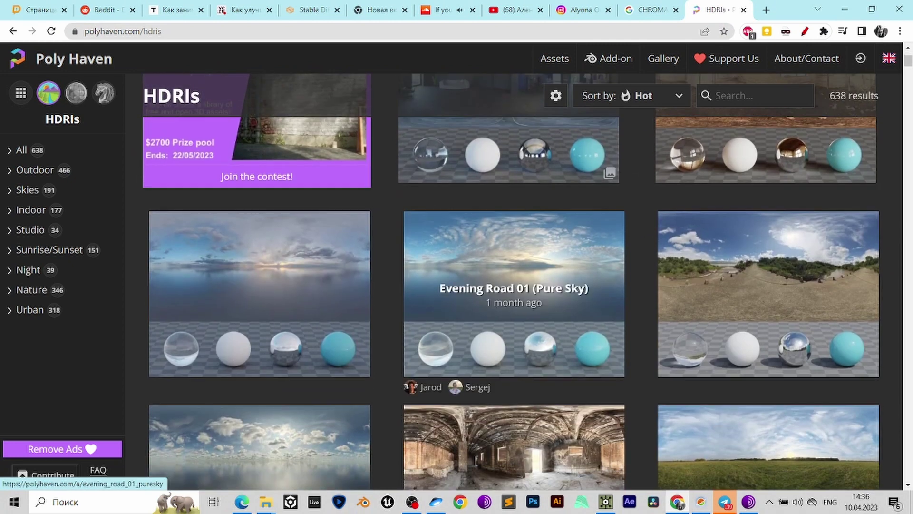
left_click(516, 285)
key("alt+Left")
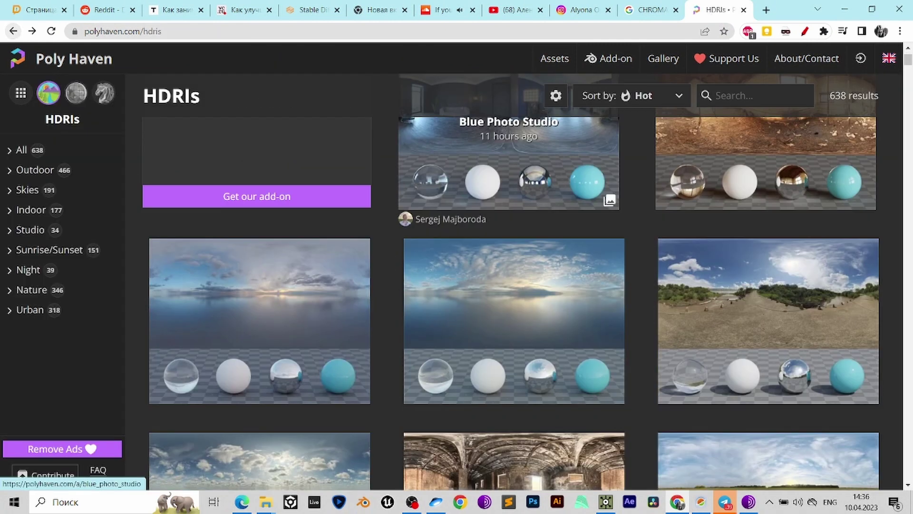
scroll(514, 238, "down", 5)
scroll(259, 167, "down", 7)
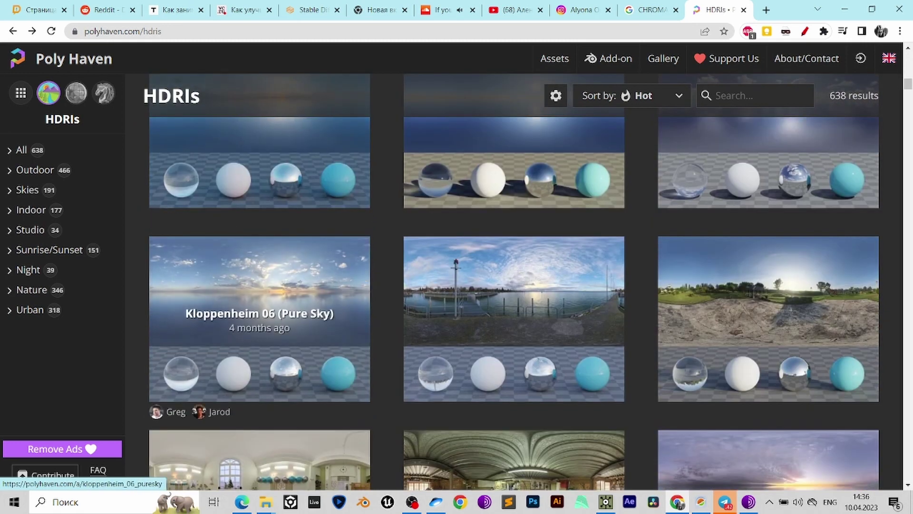
scroll(259, 267, "up", 2)
scroll(259, 267, "down", 1)
scroll(259, 214, "down", 6)
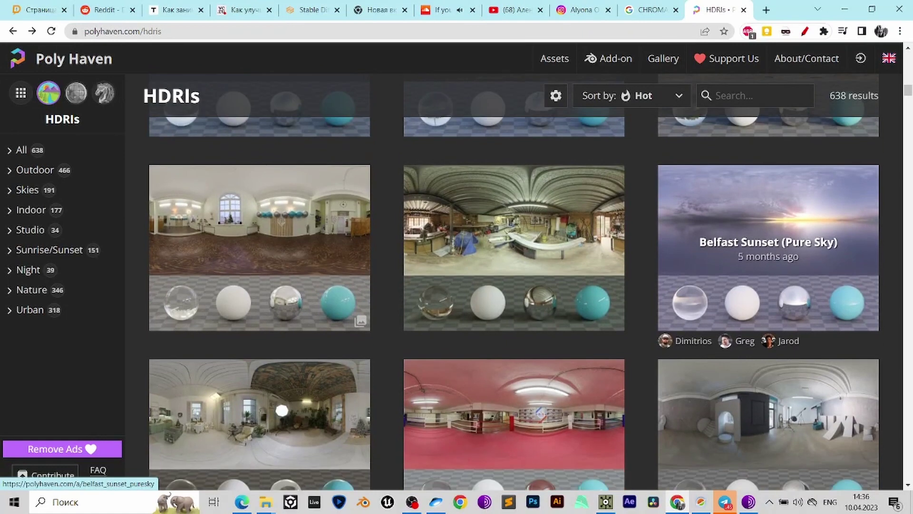
scroll(260, 238, "down", 5)
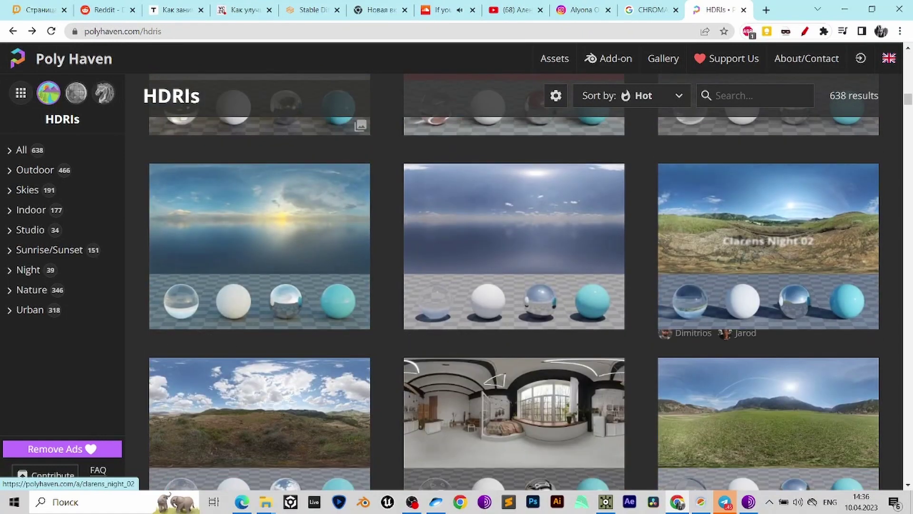
scroll(514, 215, "down", 8)
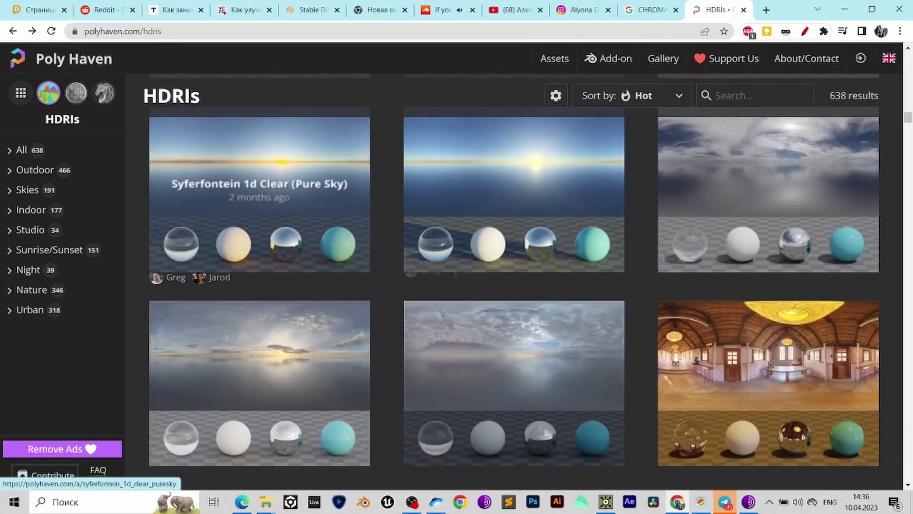
left_click(259, 205)
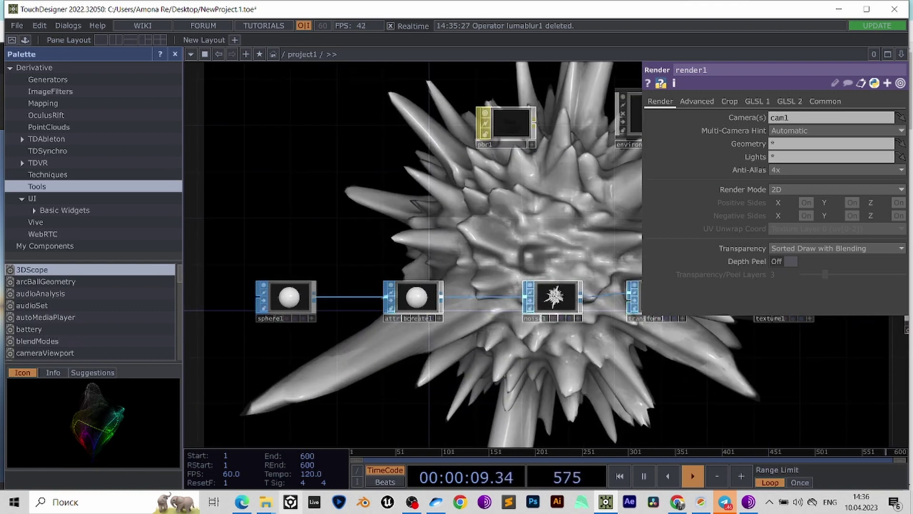
left_click(265, 501)
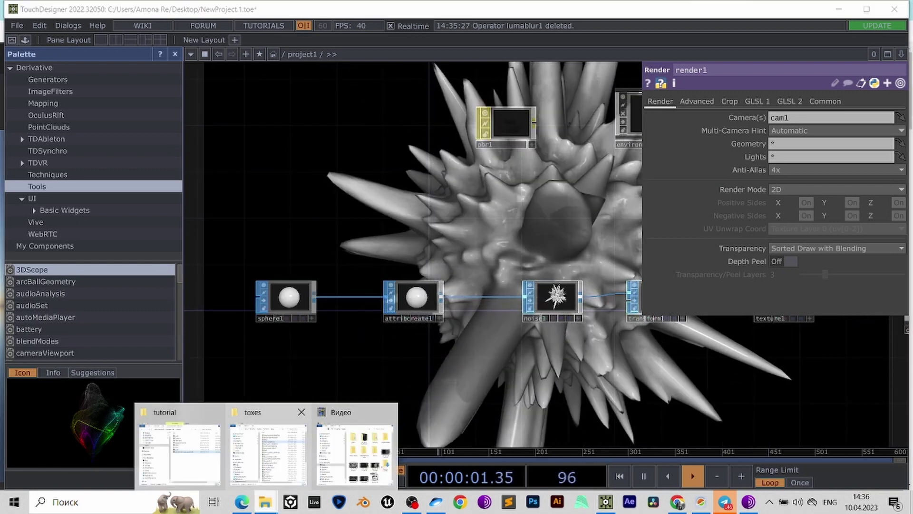
left_click(264, 447)
left_click(519, 9)
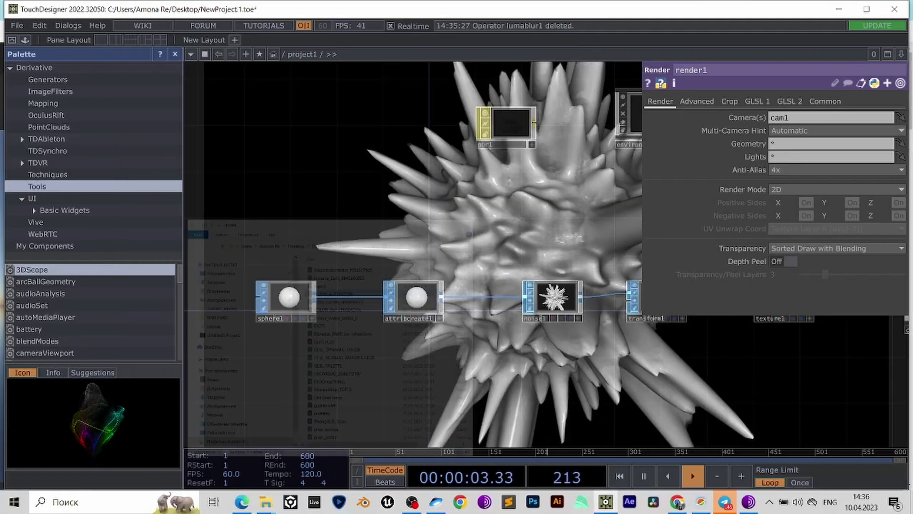
- Bring the syferfontein_1d_clear_puresky_4k image from the tutorial folder into the TouchDesigner network above the sphere operator
mouse_move(266, 502)
left_click(180, 445)
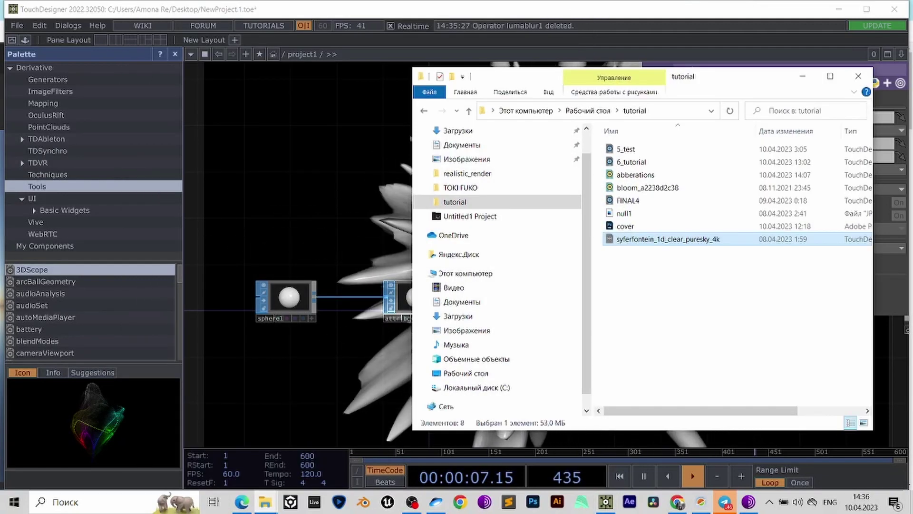
left_click_drag(669, 239, 321, 185)
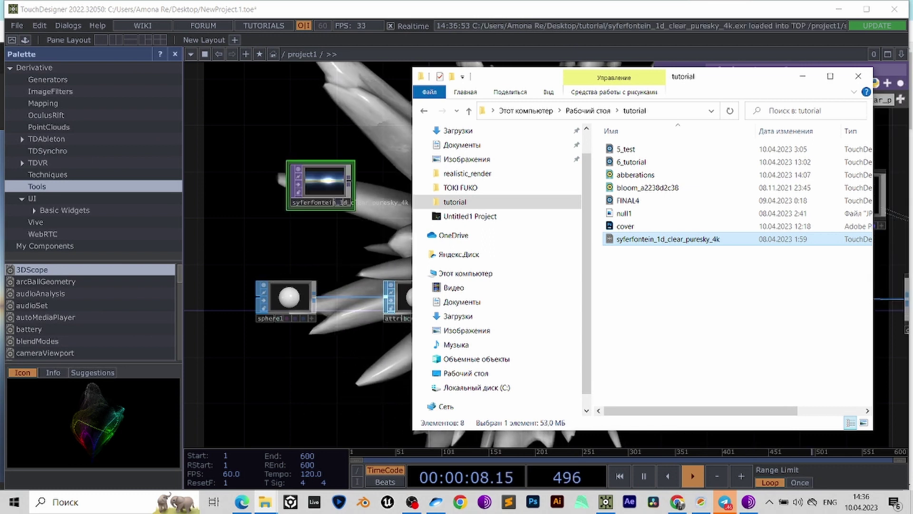
left_click(320, 186)
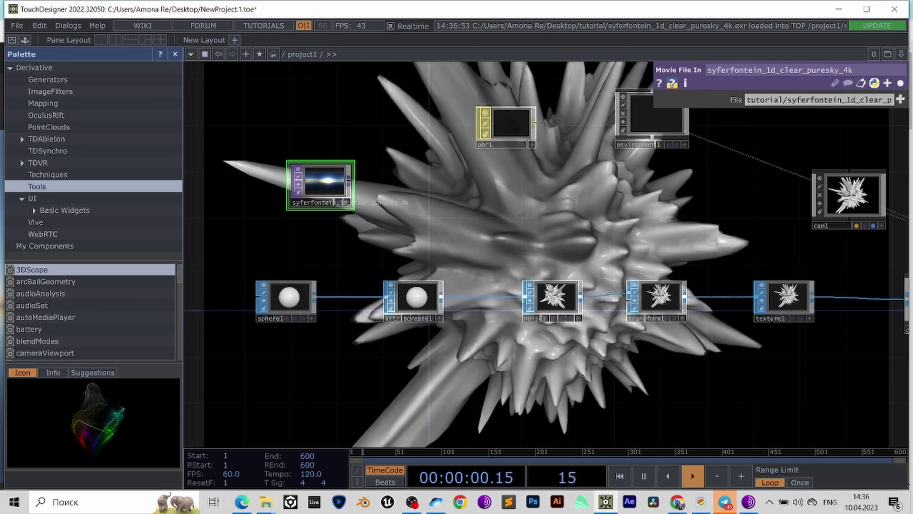
- Align the HDRI image operator directly above the sphere operator and connect a Null TOP to its output
left_click_drag(320, 185, 286, 209)
key("Tab")
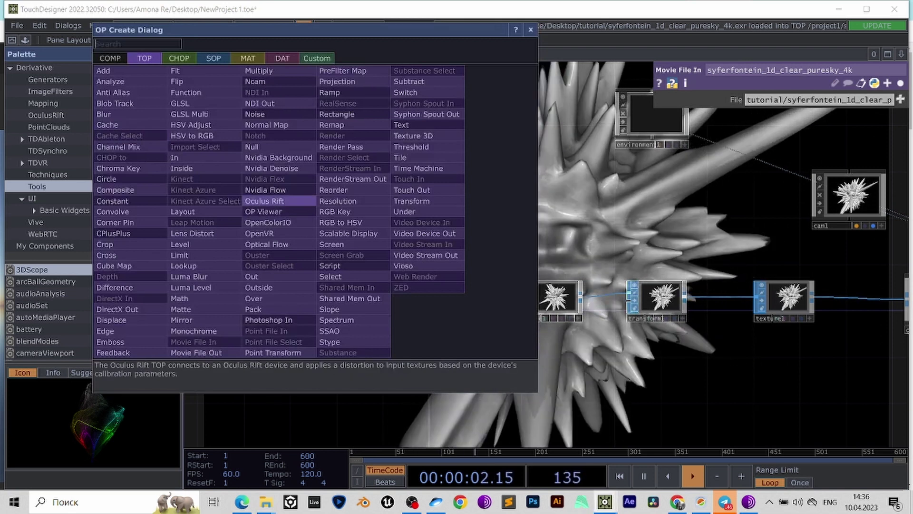
type("nu")
left_click(261, 147)
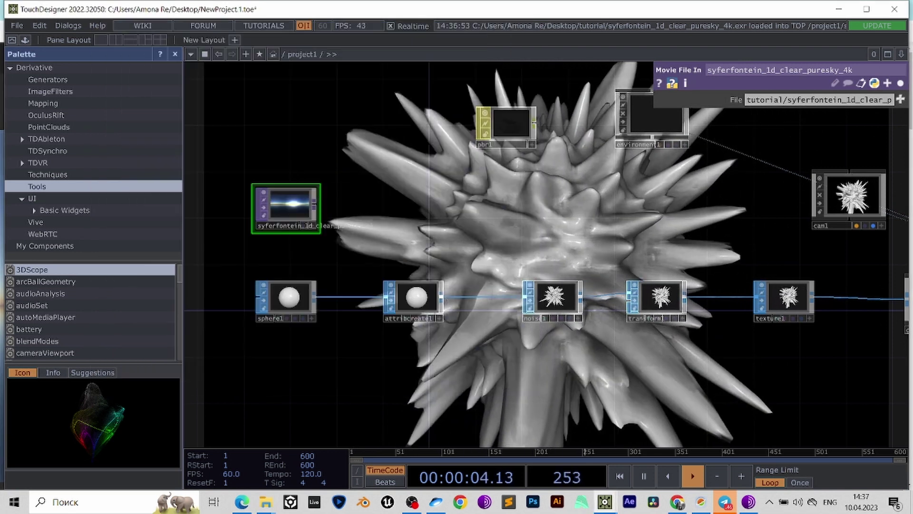
left_click(393, 209)
left_click_drag(458, 191, 456, 230)
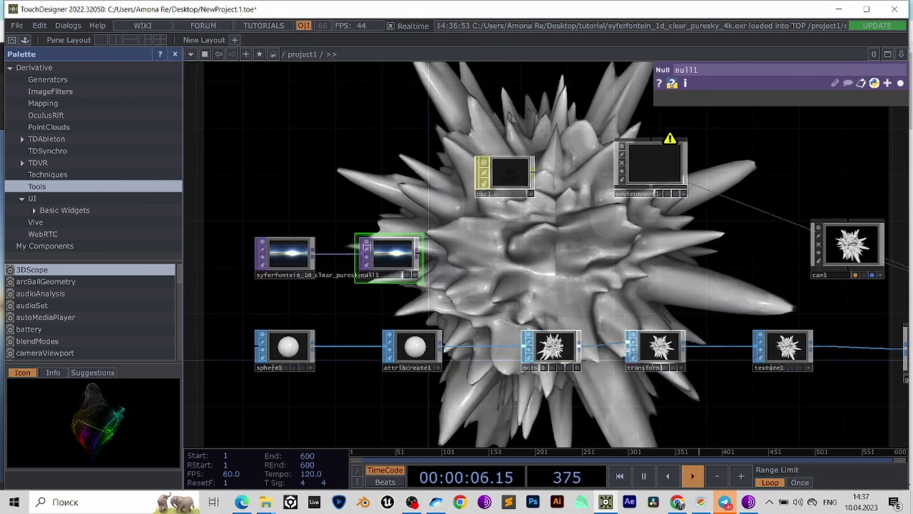
- Move the HDRI image and its Null higher above the sphere chain and place the PBR material beneath the environment light
right_click_drag(258, 210, 411, 259)
left_click_drag(391, 256, 415, 151)
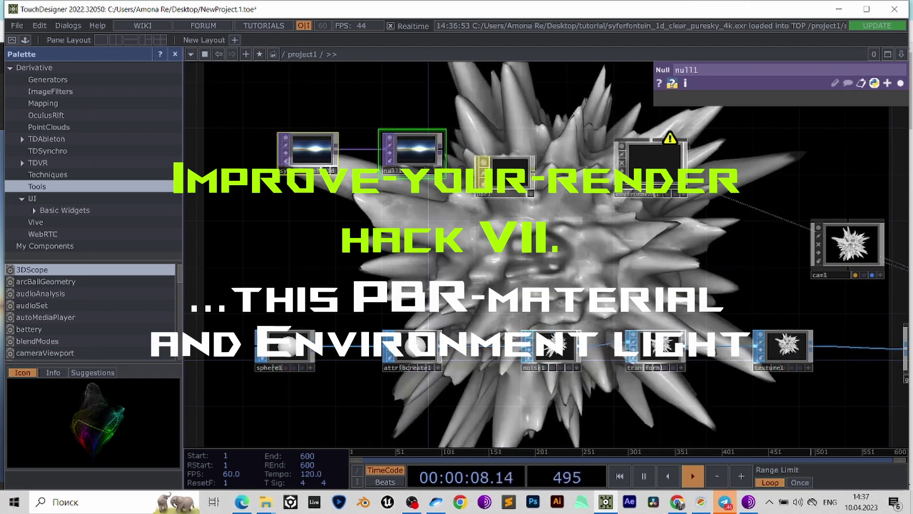
left_click_drag(477, 197, 591, 279)
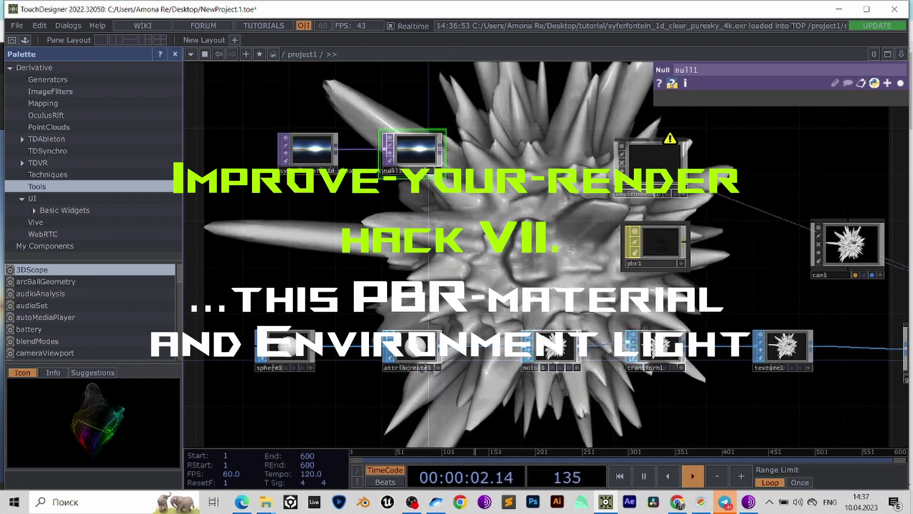
- Assign the HDRI's Null TOP as the environment map of the environment light
left_click_drag(413, 152, 668, 237)
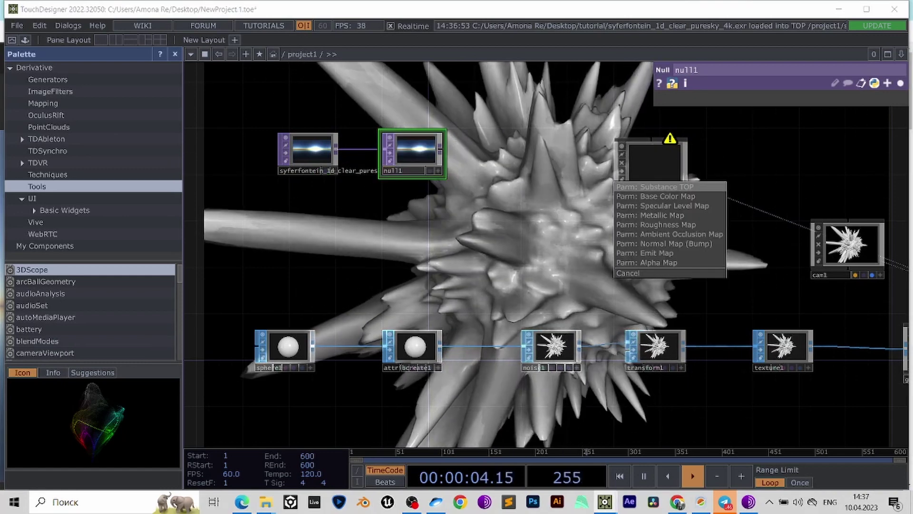
left_click(628, 274)
left_click_drag(414, 151, 597, 159)
left_click(677, 136)
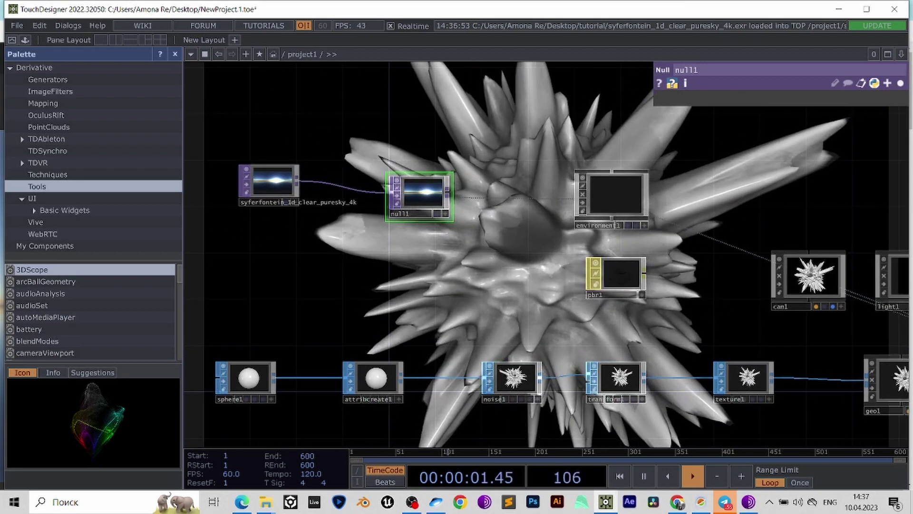
- Assign the pbr1 material to the geo1 geometry component as its Material parameter
left_click_drag(733, 280, 548, 229)
left_click(436, 223)
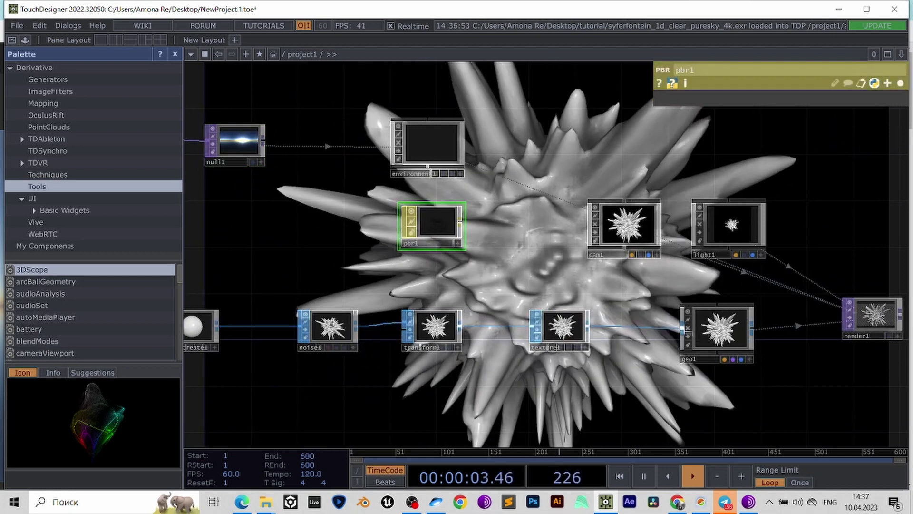
left_click_drag(652, 328, 719, 328)
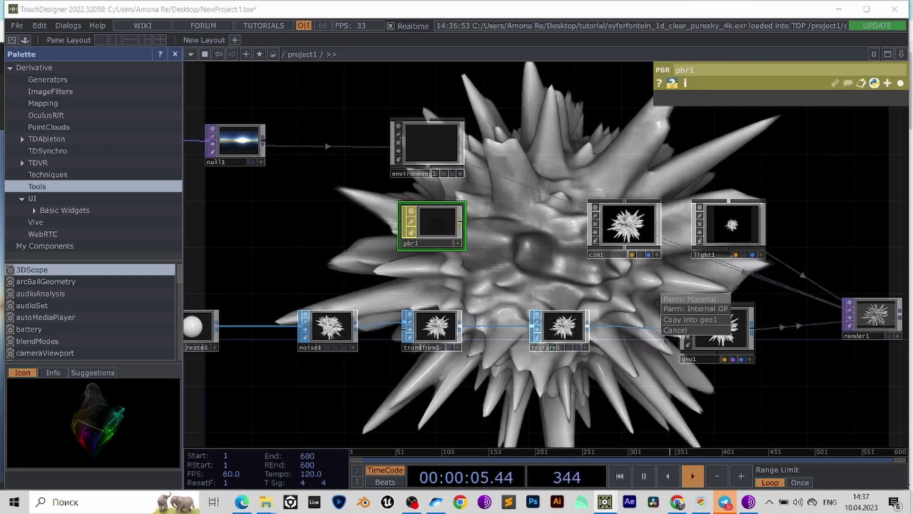
left_click_drag(524, 272, 694, 336)
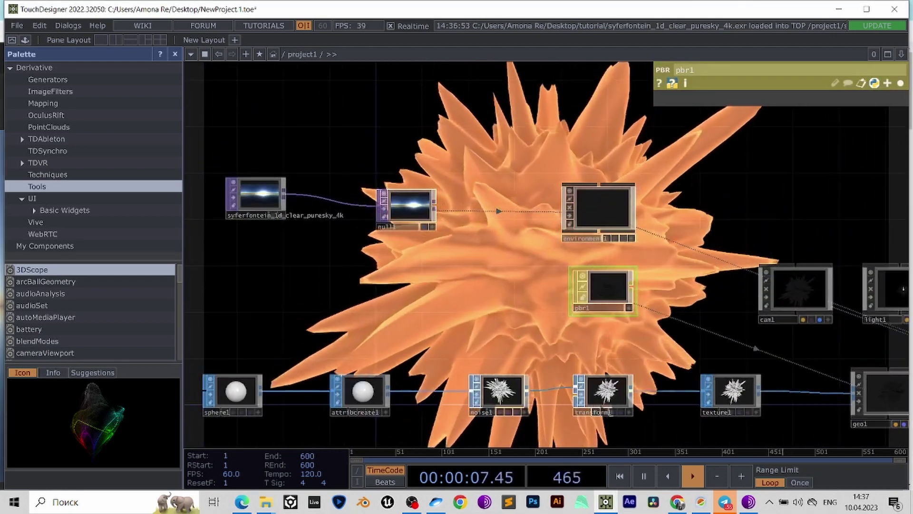
- Show all parameters of the environment light, try its Dimmer at 0.173 and return it to 1
left_click(603, 209)
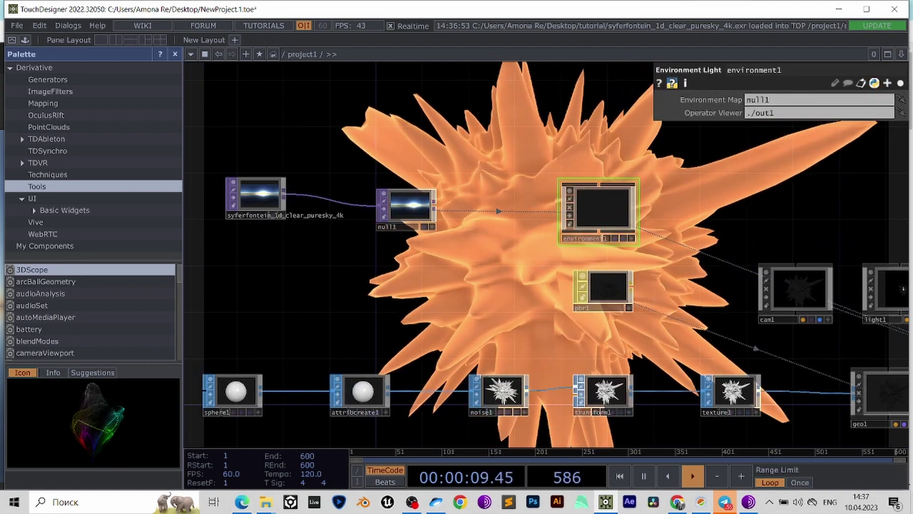
left_click(900, 83)
left_click_drag(903, 131, 816, 131)
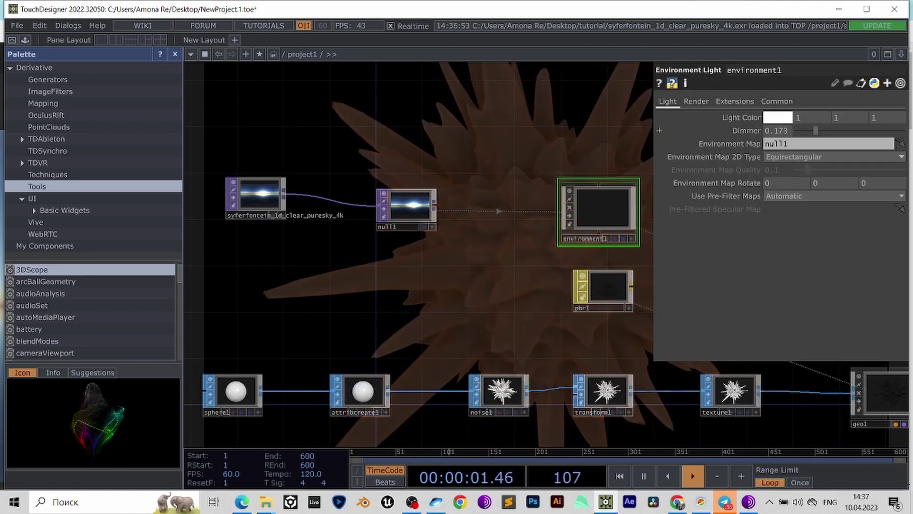
left_click_drag(909, 143, 904, 144)
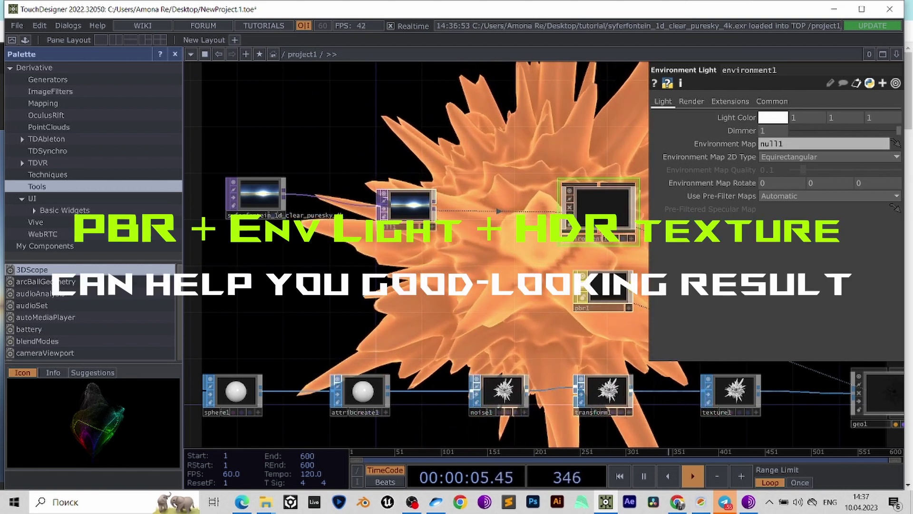
- Set the environment light's color to a pale blue with hue 195.9 and saturation 0.171
left_click(774, 117)
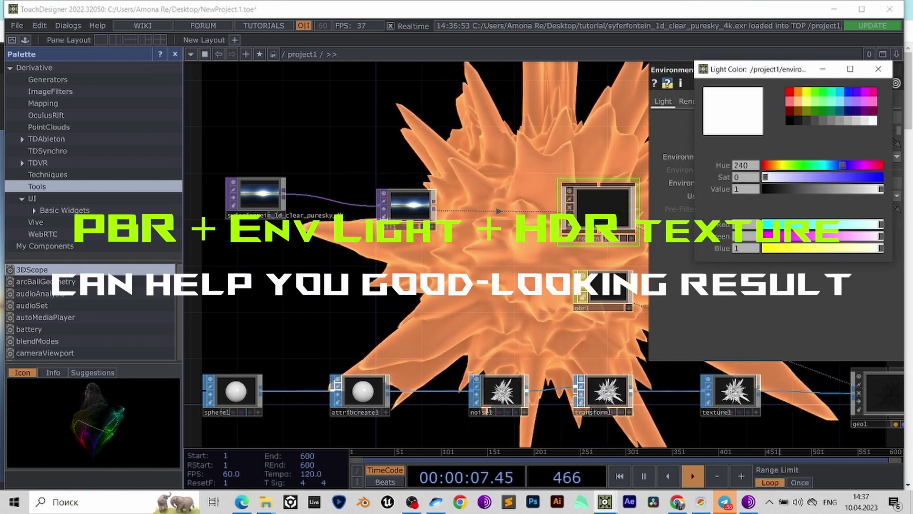
left_click(840, 101)
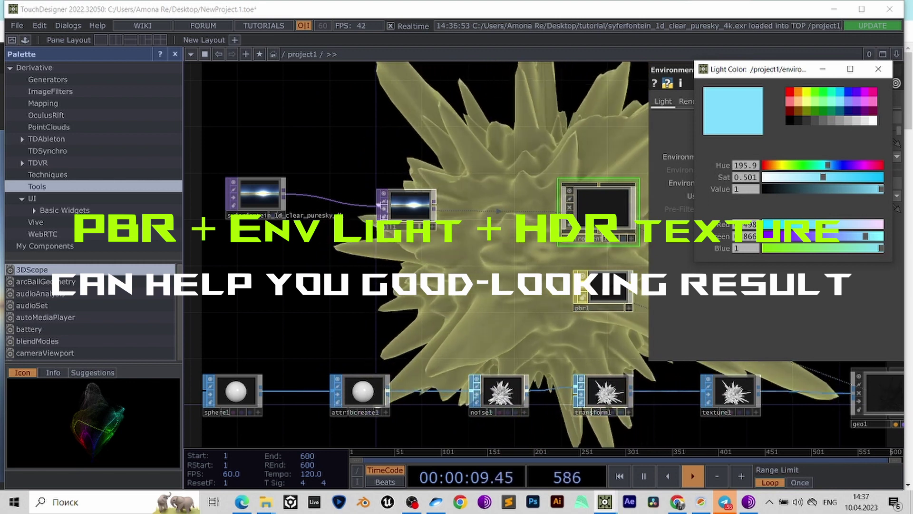
left_click_drag(823, 177, 792, 177)
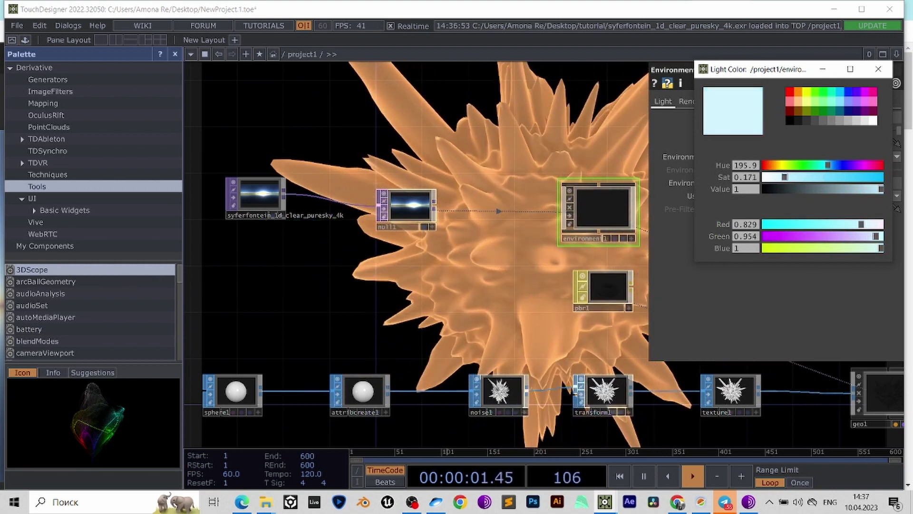
left_click(290, 309)
- Set the PBR material's Emit color to a dark grey of 0.1 and maximize the TouchDesigner window
left_click(606, 288)
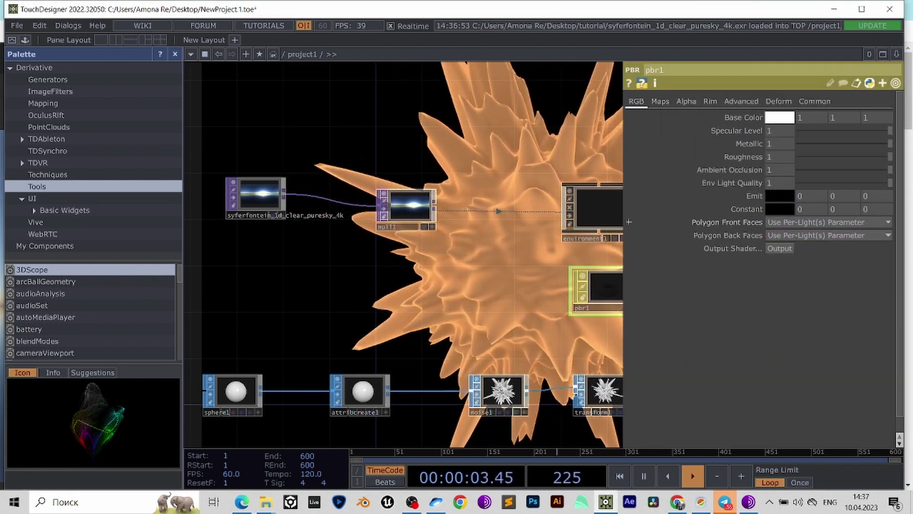
left_click(779, 196)
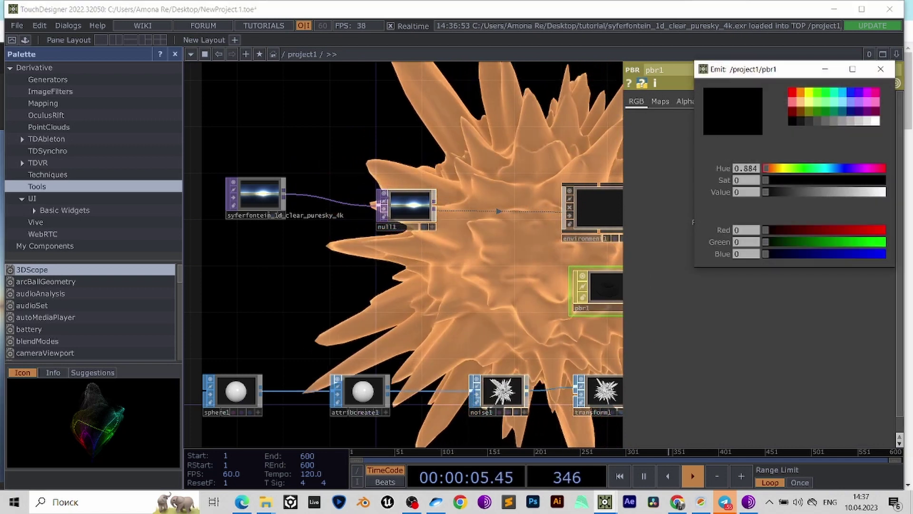
left_click(800, 121)
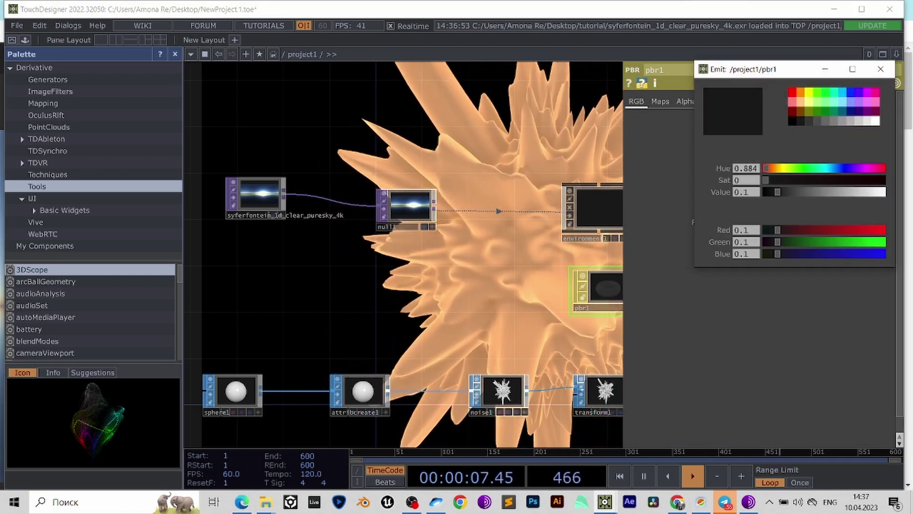
left_click(880, 69)
left_click(861, 9)
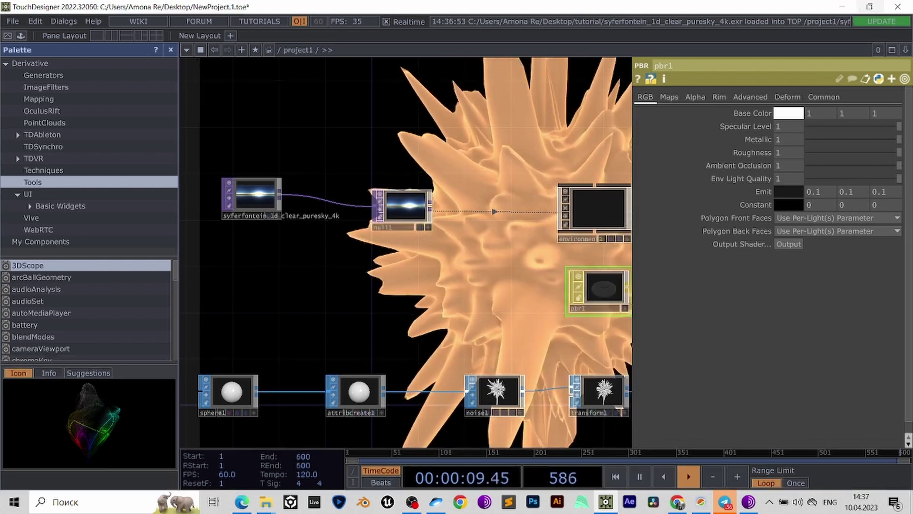
- Set the PBR material's Roughness to 0 and its Metallic value to 0.9
left_click(402, 226)
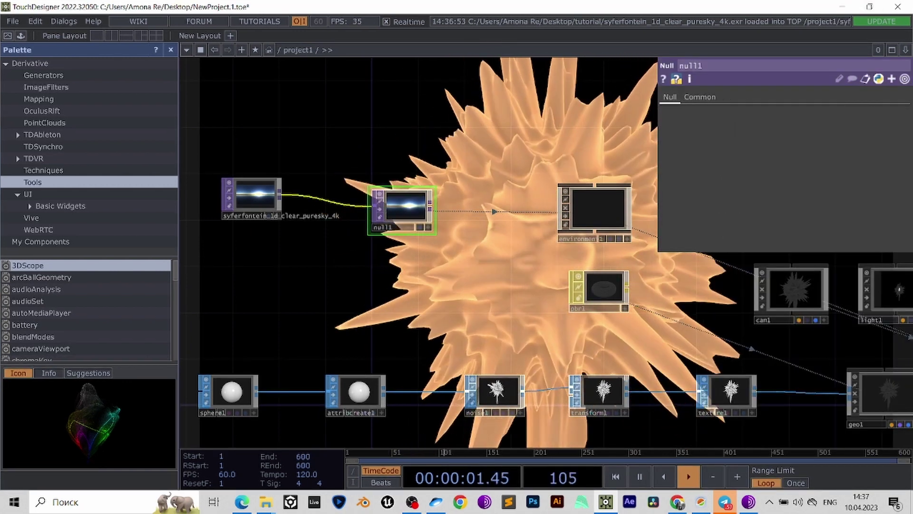
left_click(595, 309)
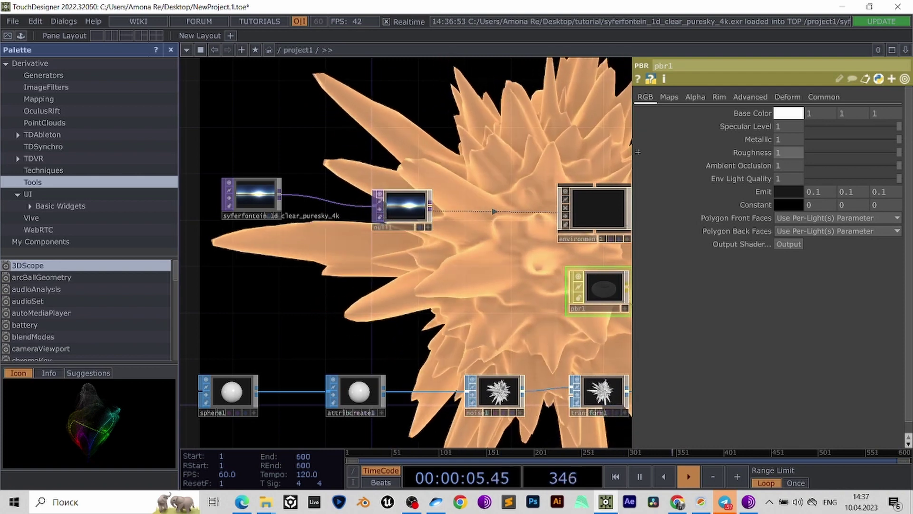
left_click_drag(899, 152, 803, 152)
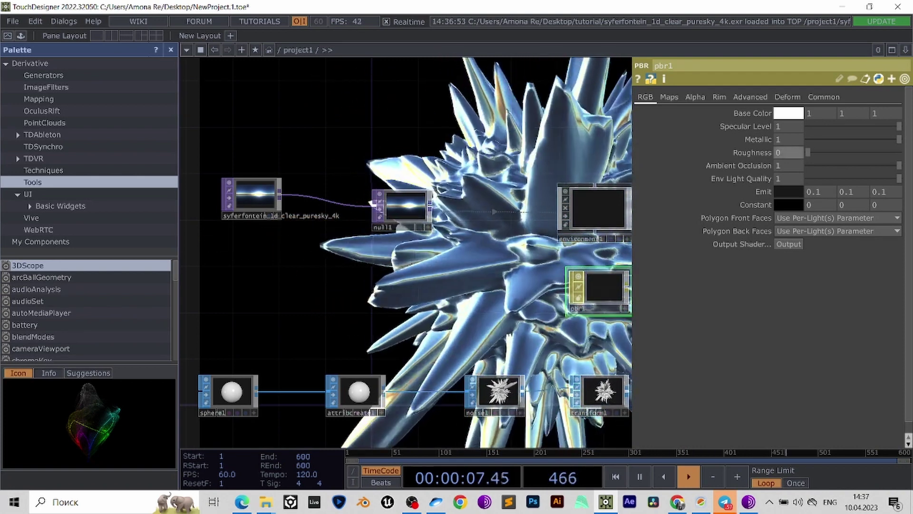
left_click_drag(532, 291, 258, 165)
left_click_drag(294, 319, 311, 142)
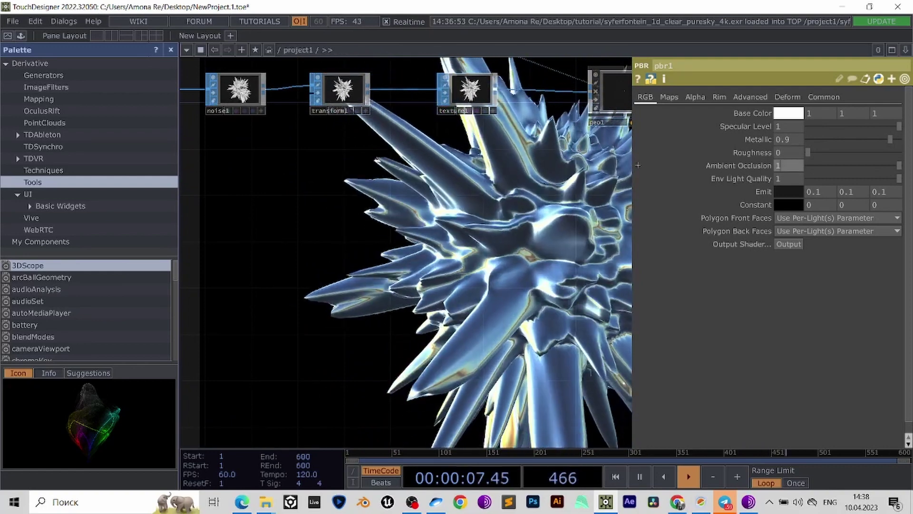
- Lower the PBR material's Ambient Occlusion to 0.909
left_click_drag(899, 165, 832, 165)
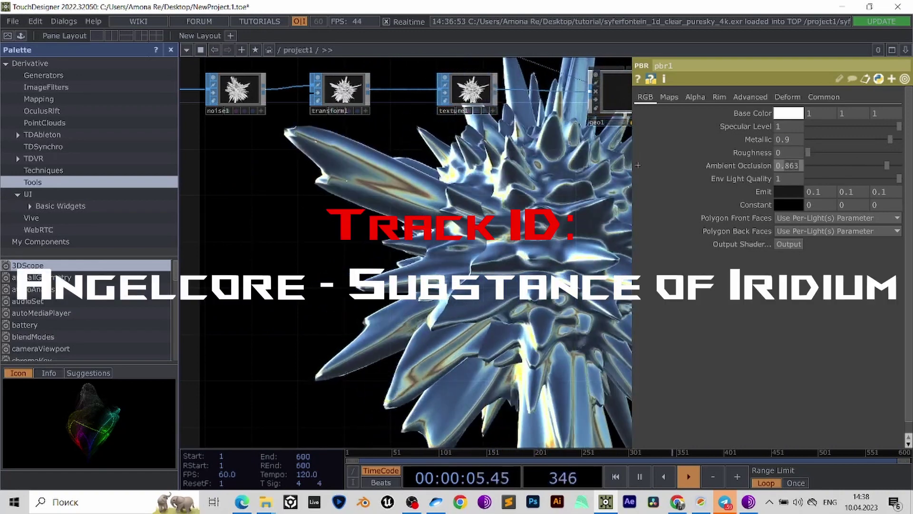
left_click_drag(531, 208, 571, 285)
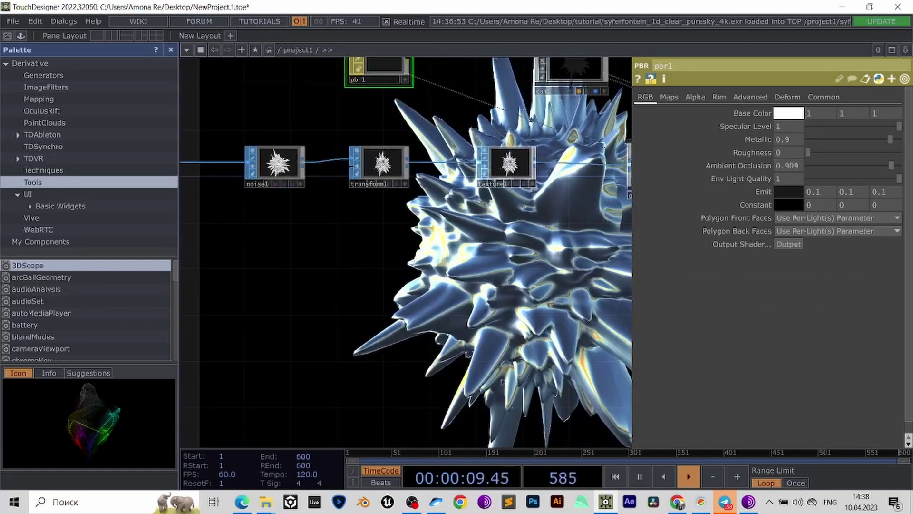
left_click_drag(311, 184, 526, 275)
scroll(527, 275, "down", 3)
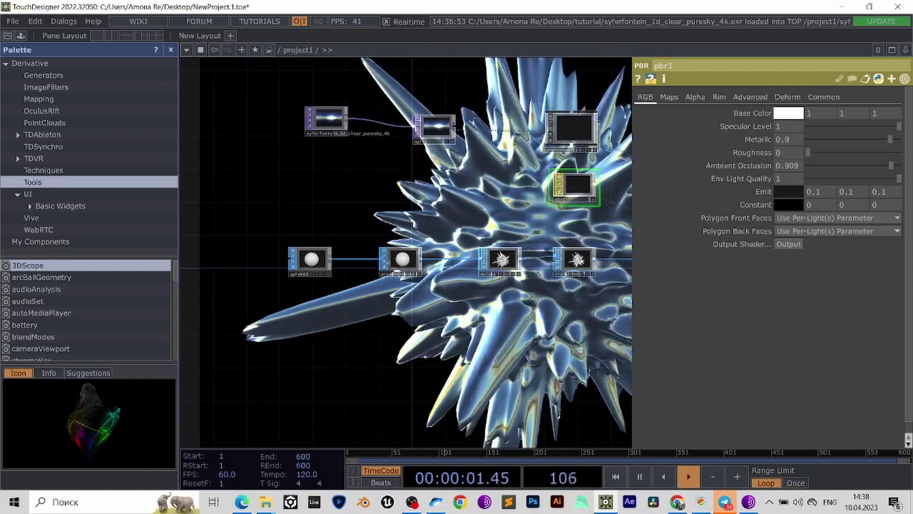
left_click_drag(327, 117, 335, 126)
left_click_drag(355, 171, 365, 223)
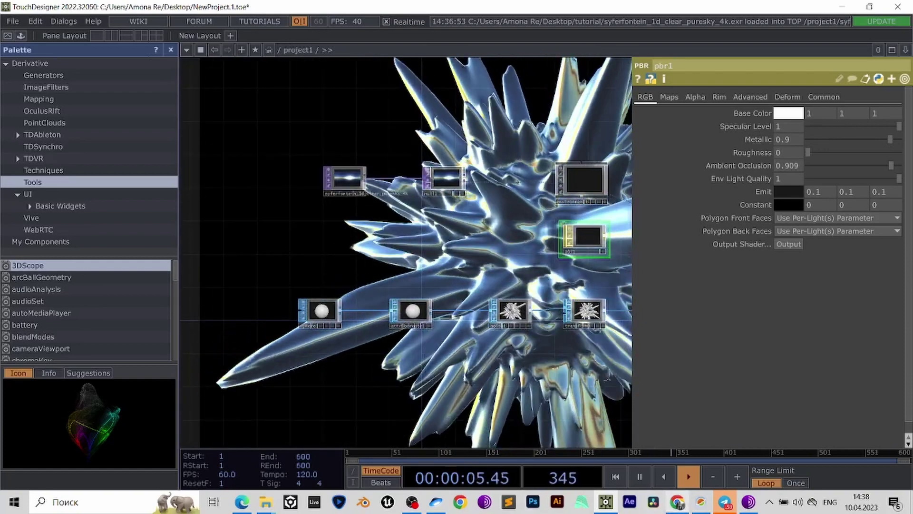
- Switch to the web browser and examine the liquid chrome reference images in the CHROMATIC METAL TEXTURE image results
left_click(678, 504)
left_click(652, 10)
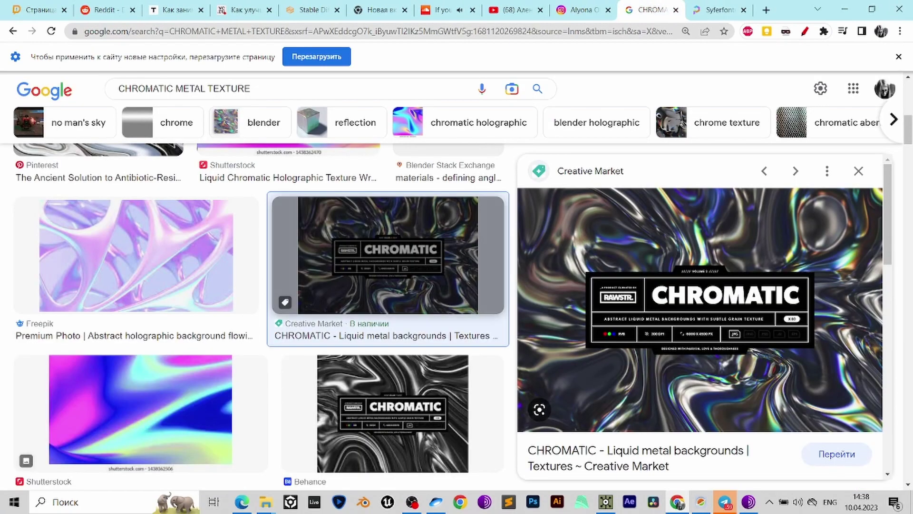
scroll(419, 310, "down", 5)
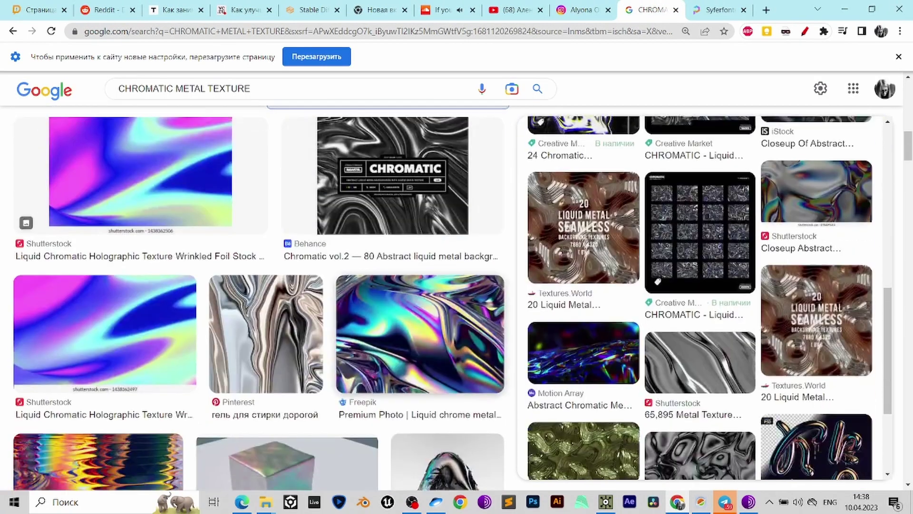
left_click(420, 333)
scroll(420, 333, "down", 3)
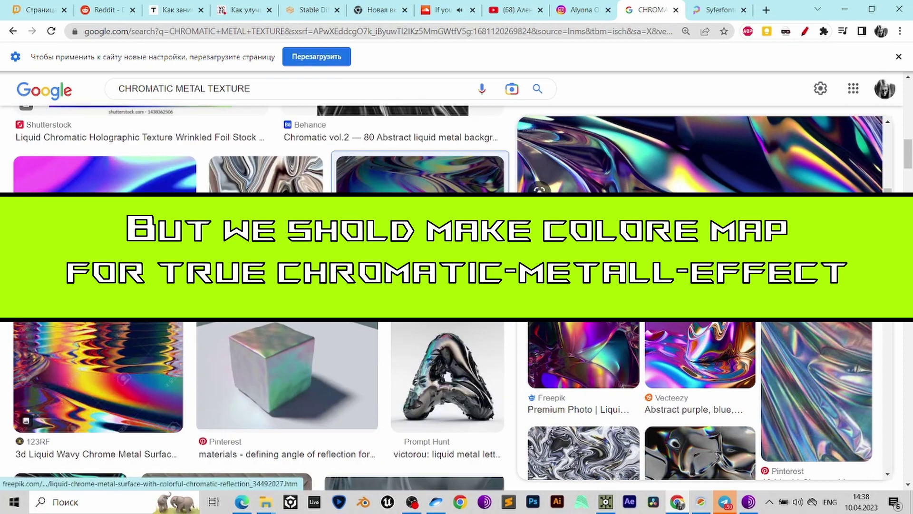
left_click(98, 368)
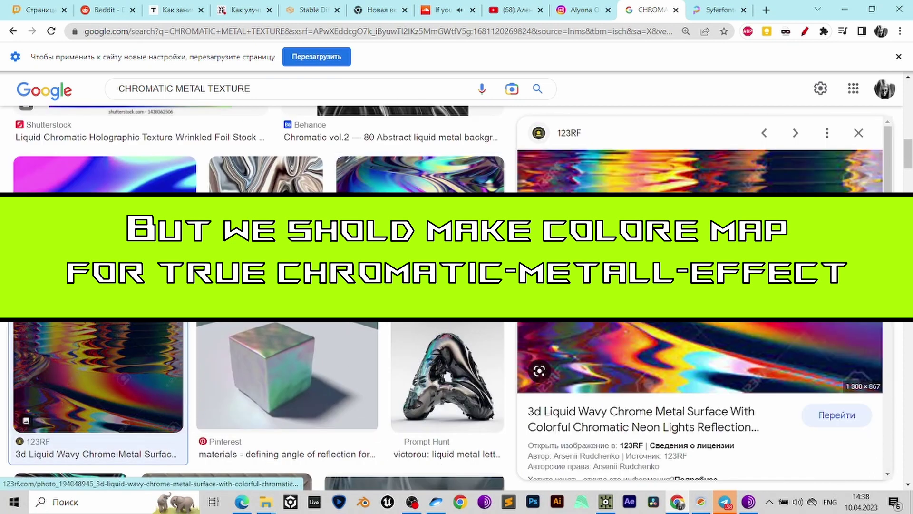
scroll(700, 295, "down", 5)
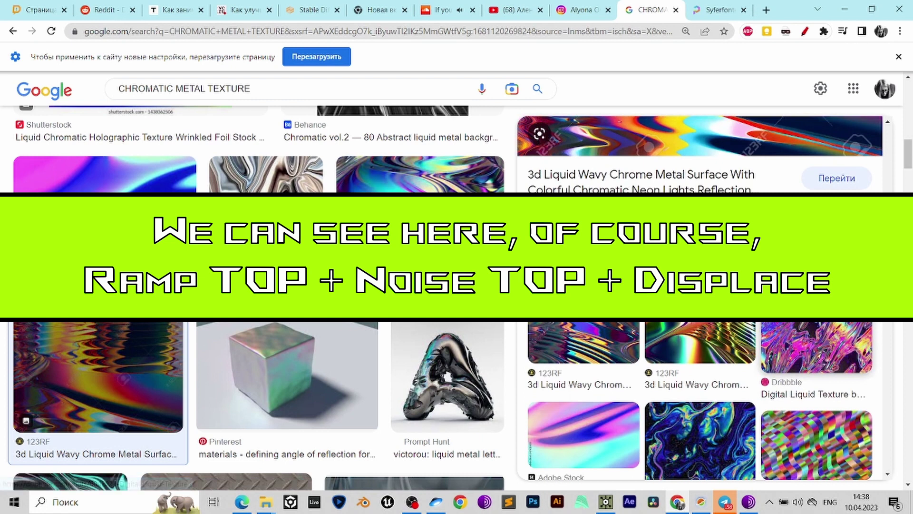
left_click(817, 347)
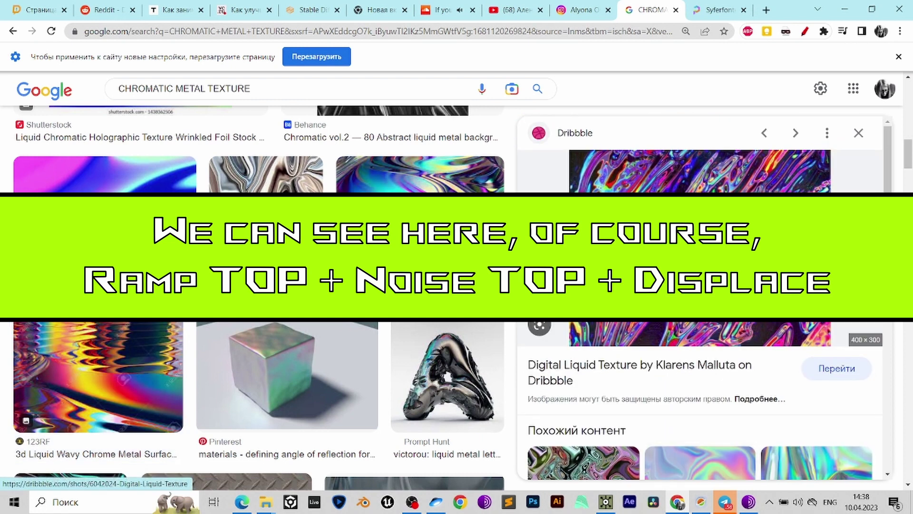
- Switch to TouchDesigner and add a Ramp TOP to the network in the empty area above the sphere node
left_click(606, 502)
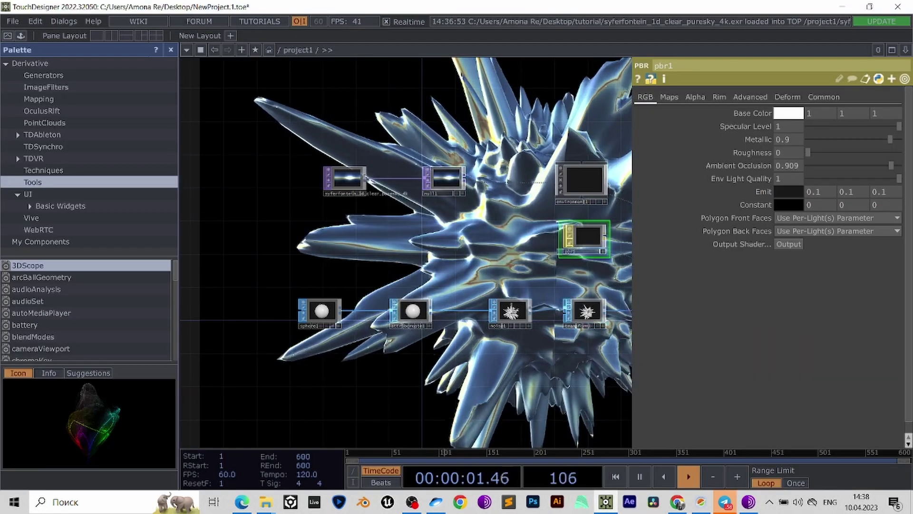
left_click_drag(461, 260, 404, 266)
right_click(265, 153)
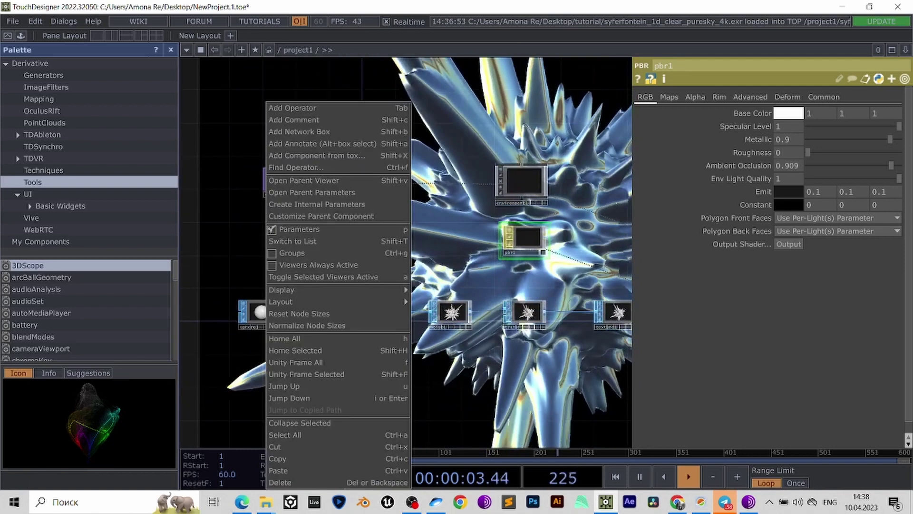
left_click(292, 108)
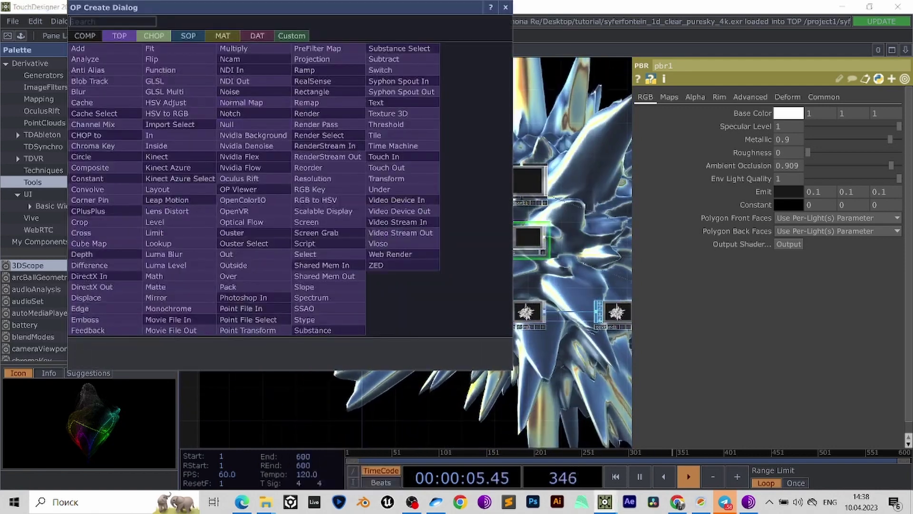
type("ra")
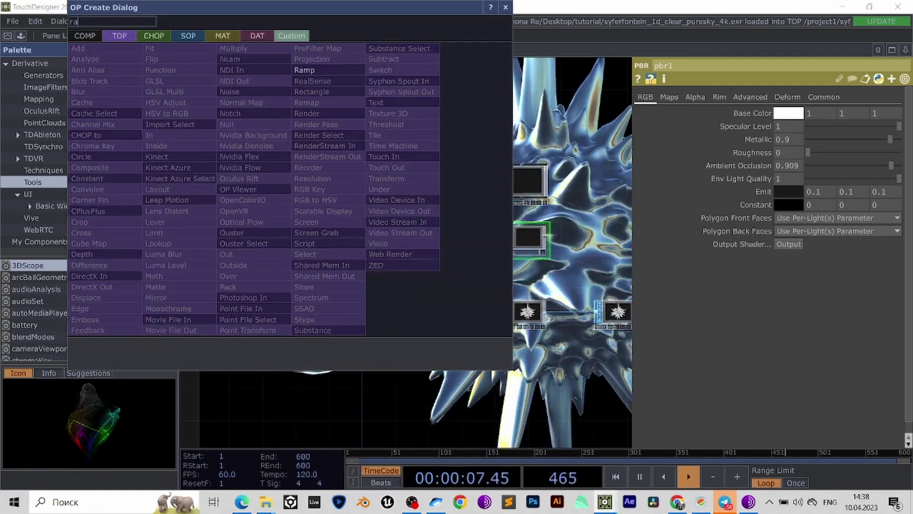
left_click(307, 70)
left_click(250, 241)
- Set the Ramp TOP's resolution to 1200 x 1200 and its pixel format to 32-bit float (RGBA)
left_click_drag(281, 272, 363, 258)
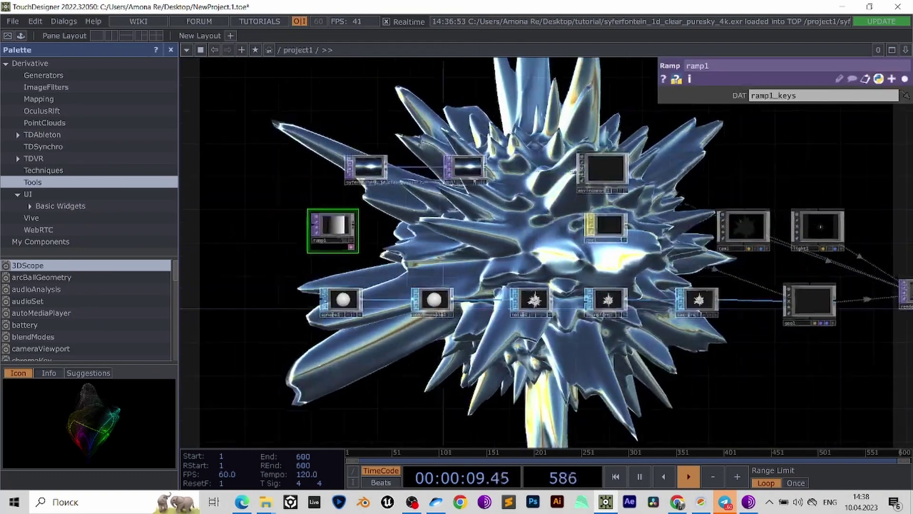
scroll(354, 248, "up", 3)
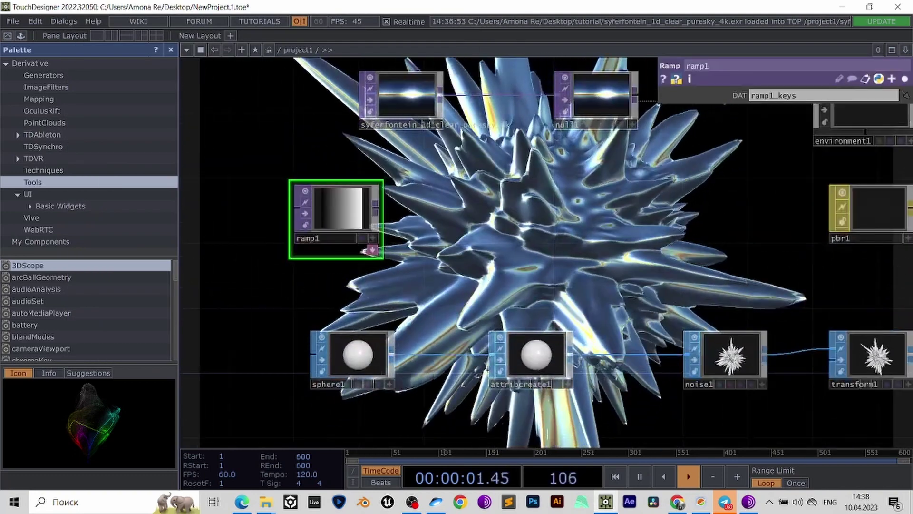
left_click(905, 78)
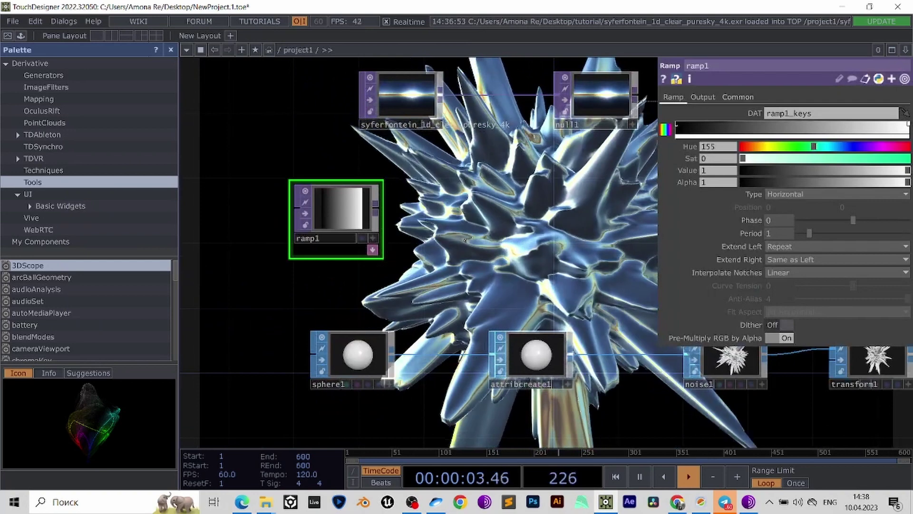
left_click(738, 96)
left_click(904, 126)
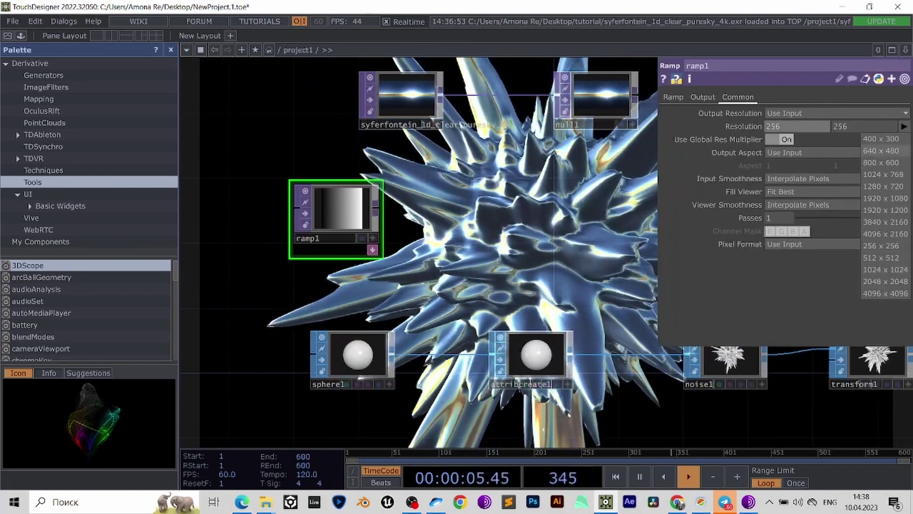
left_click(790, 126)
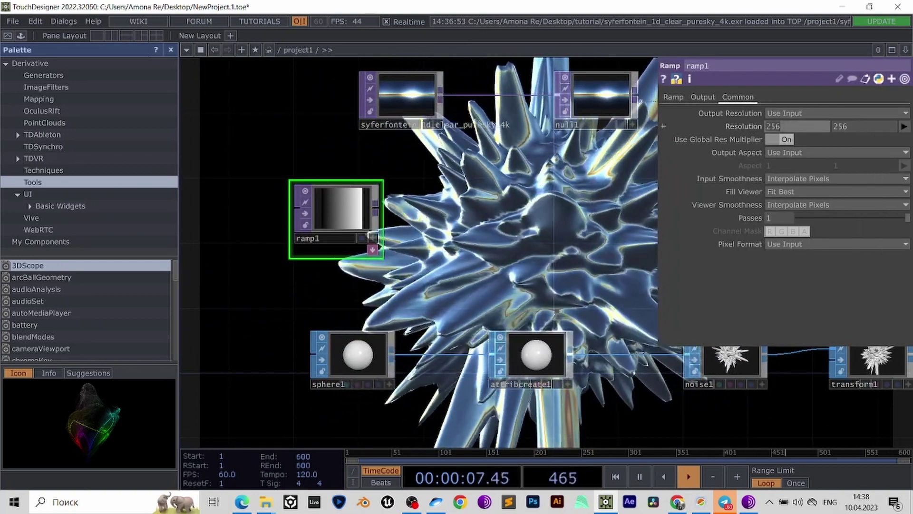
left_click(780, 126)
type("1200")
key("Tab")
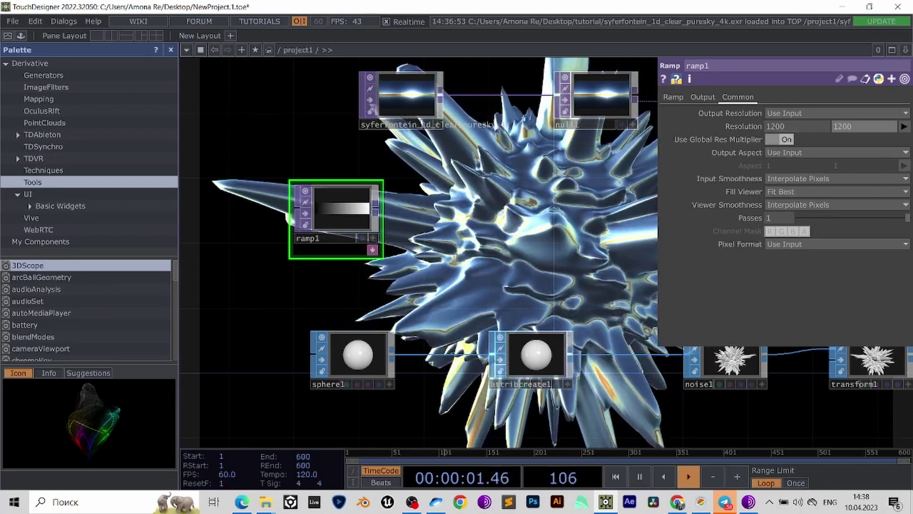
type("1200")
key("Return")
left_click(837, 244)
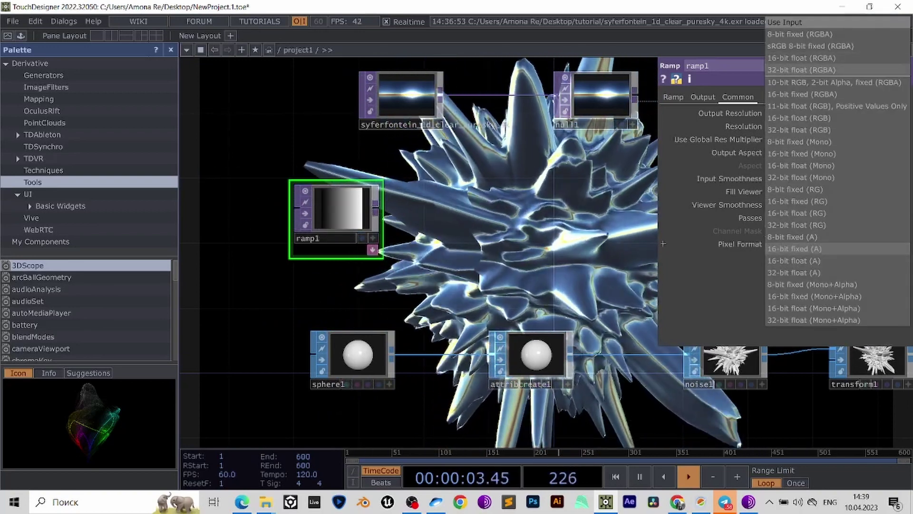
left_click(837, 69)
- Recolor the ramp's black starting key to blue-violet with hue 253, saturation 1 and value 1
left_click_drag(388, 214, 472, 212)
scroll(463, 211, "up", 3)
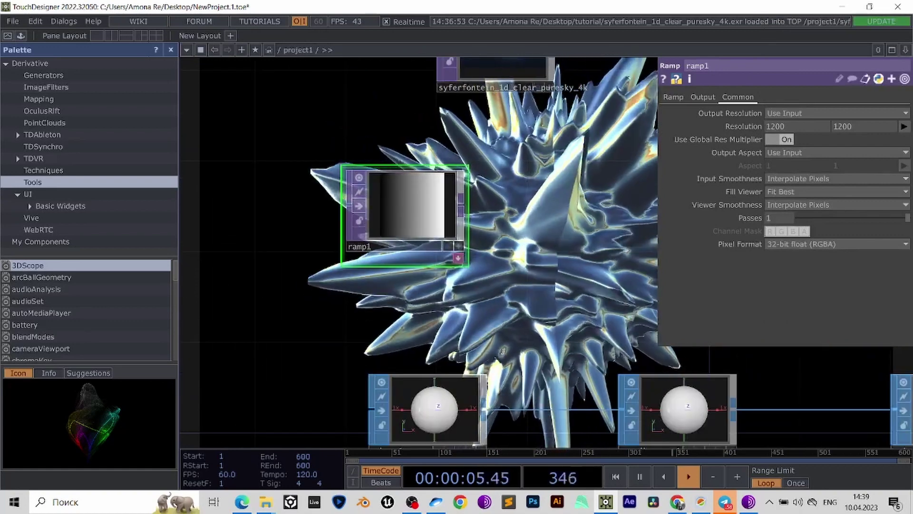
left_click(673, 97)
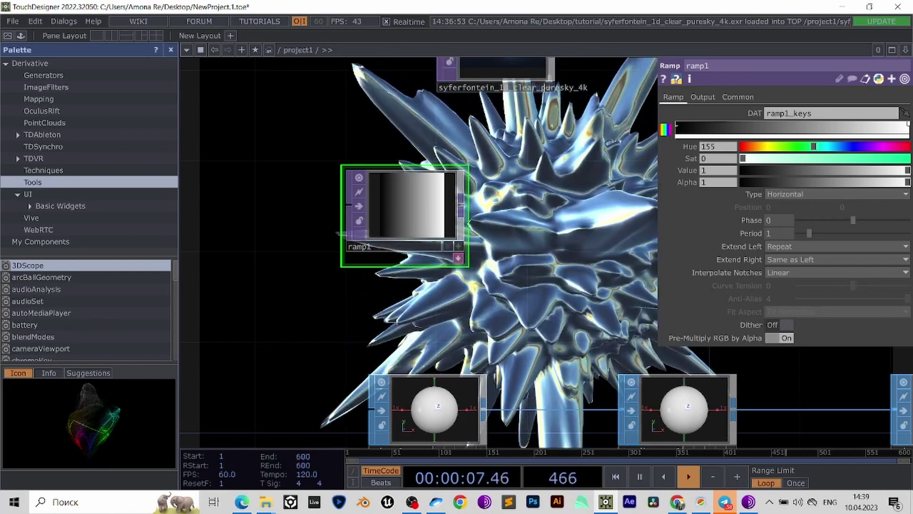
left_click(677, 124)
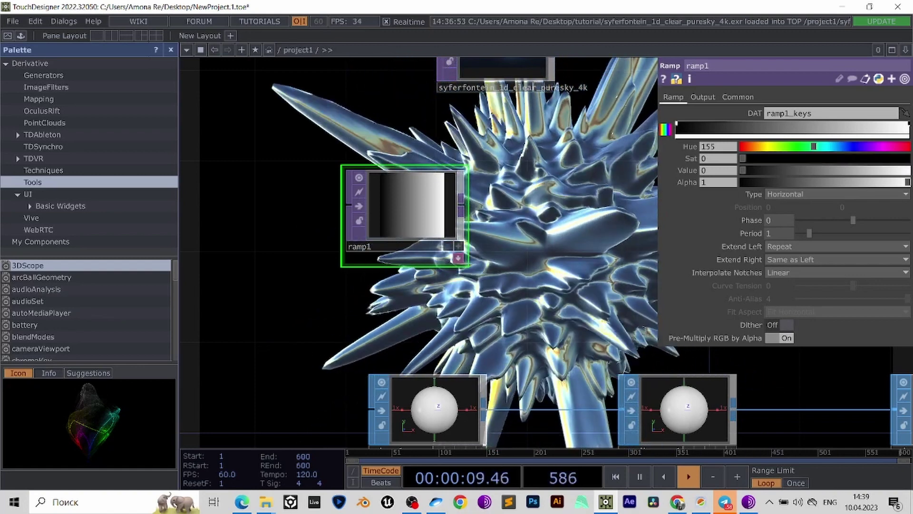
left_click(859, 147)
left_click(908, 158)
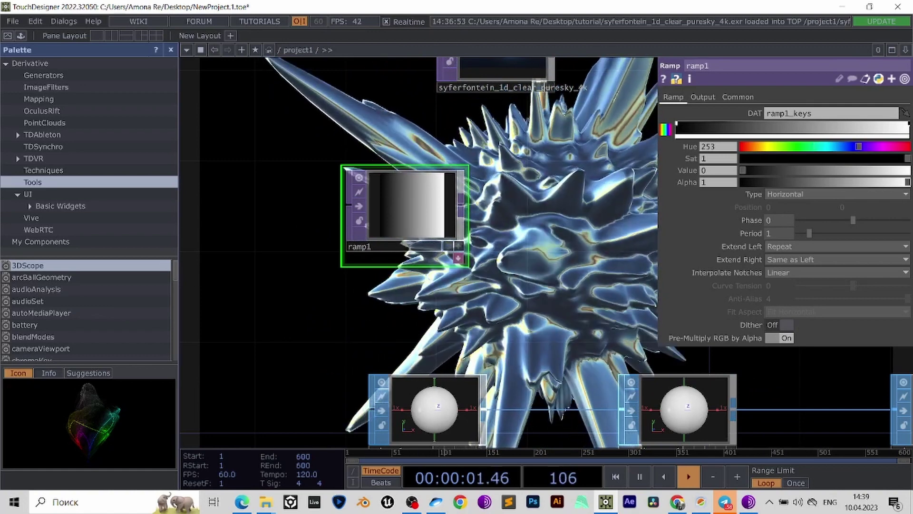
left_click_drag(899, 171, 909, 170)
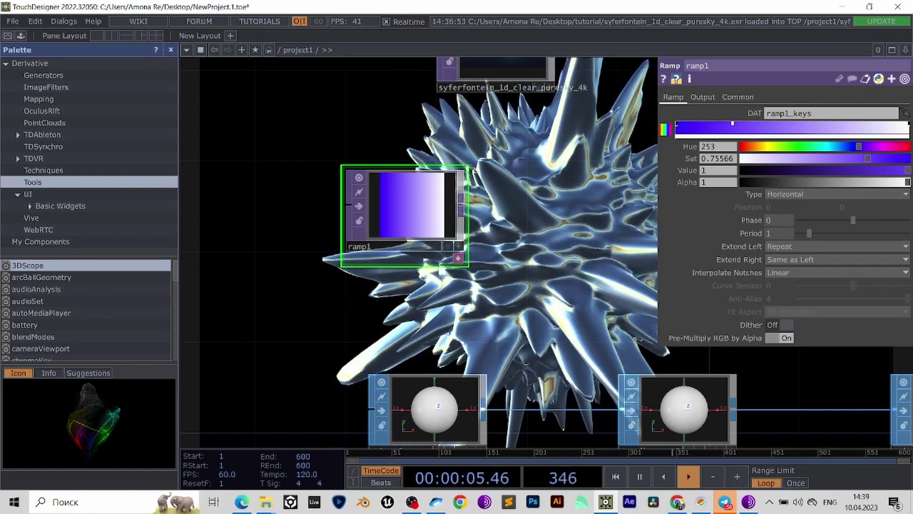
- Add a magenta ramp key with hue 289, followed by a yellow key with hue 60 and saturation 0.91
left_click_drag(859, 146, 876, 146)
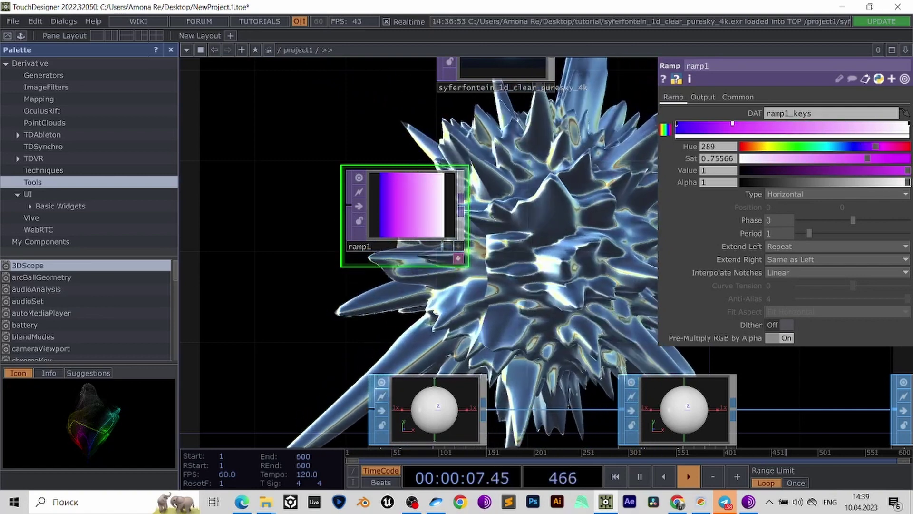
left_click(768, 128)
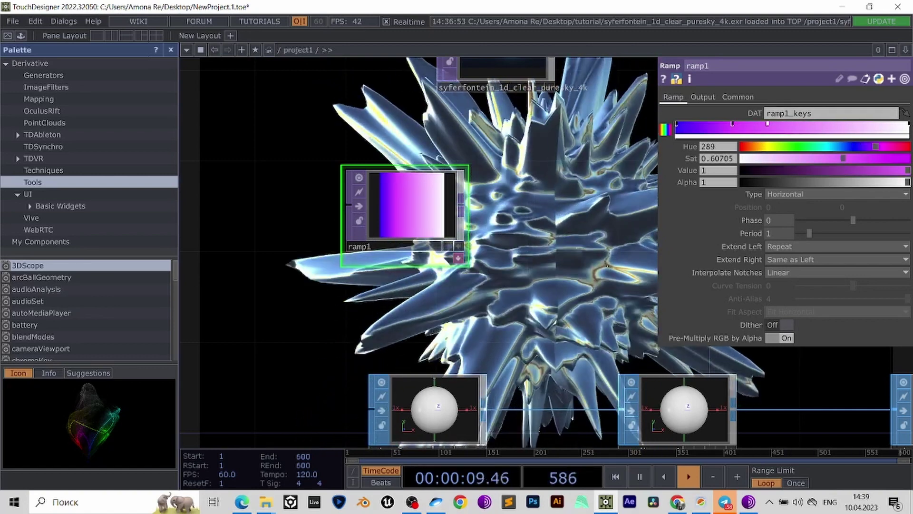
left_click(770, 147)
left_click(894, 158)
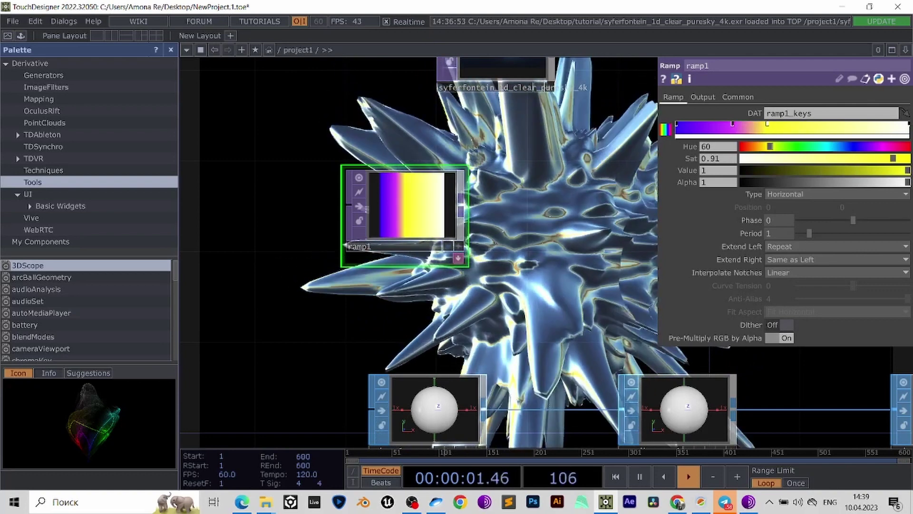